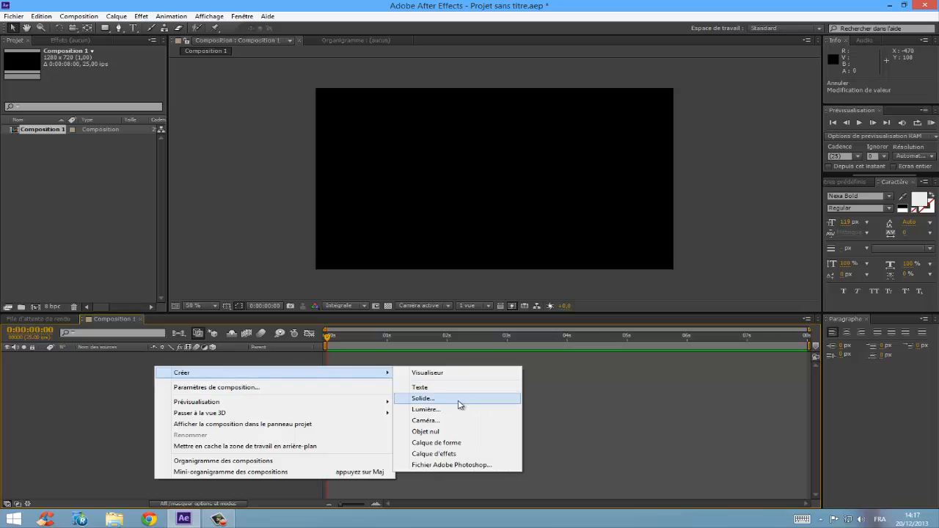
# Create a composition-sized solid layer in a vivid blue as the background.
pyautogui.click(459, 400)
pyautogui.click(469, 319)
pyautogui.moveTo(662, 263)
pyautogui.mouseDown()
pyautogui.moveTo(664, 315)
pyautogui.moveTo(663, 229)
pyautogui.moveTo(665, 274)
pyautogui.mouseUp()
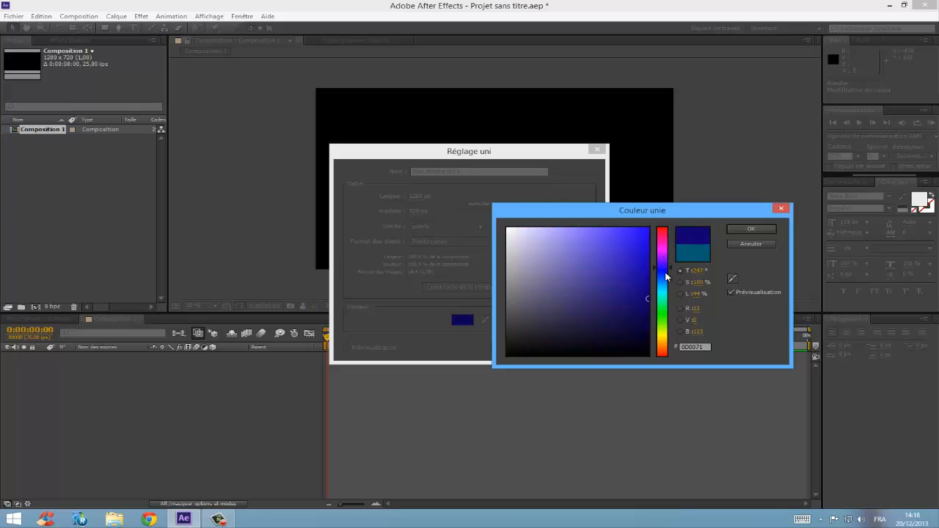
pyautogui.click(646, 265)
pyautogui.click(737, 229)
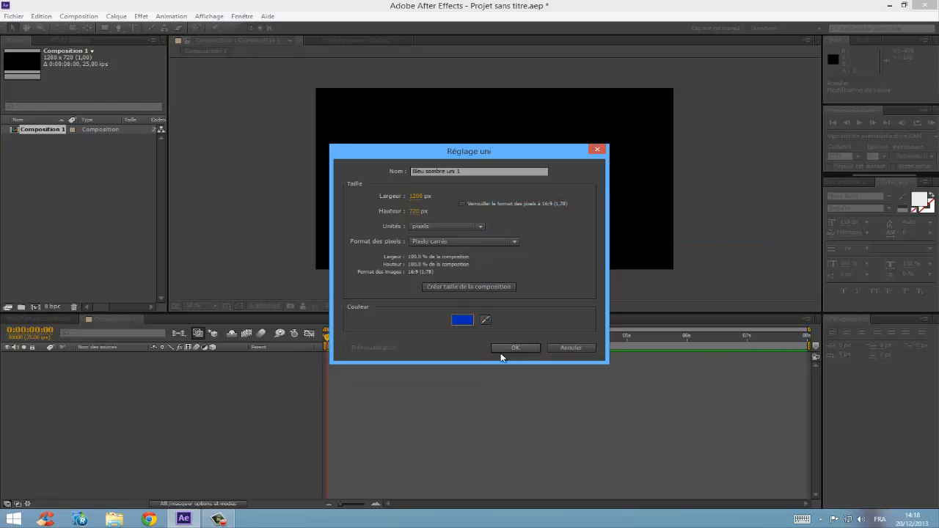
pyautogui.click(505, 349)
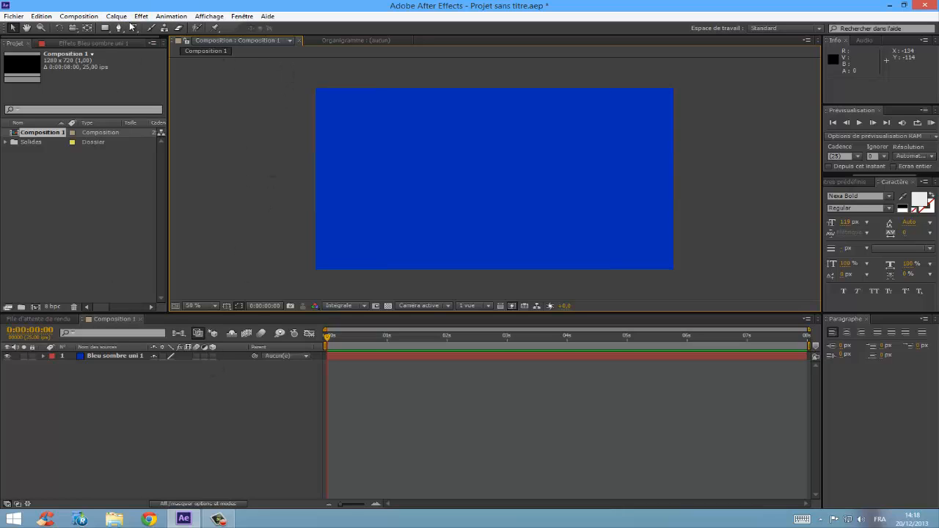
pyautogui.rightClick(145, 377)
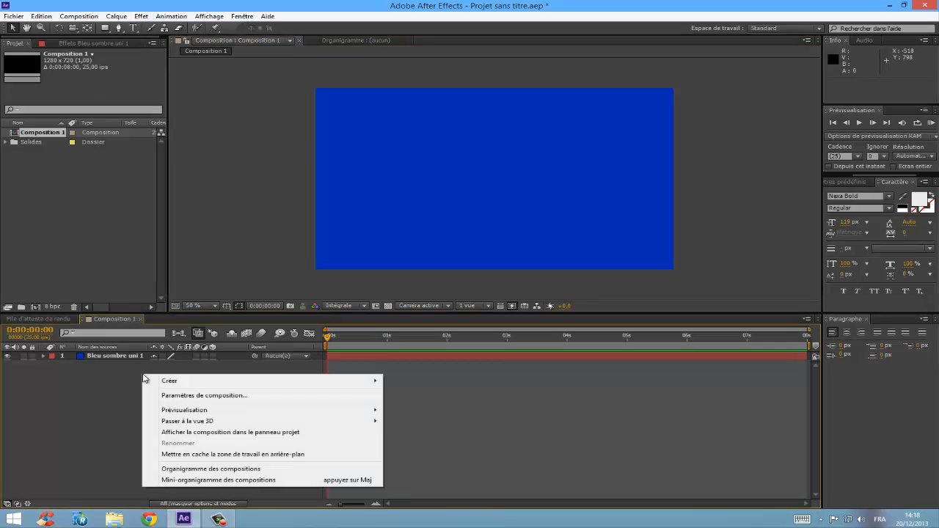
pyautogui.moveTo(358, 383)
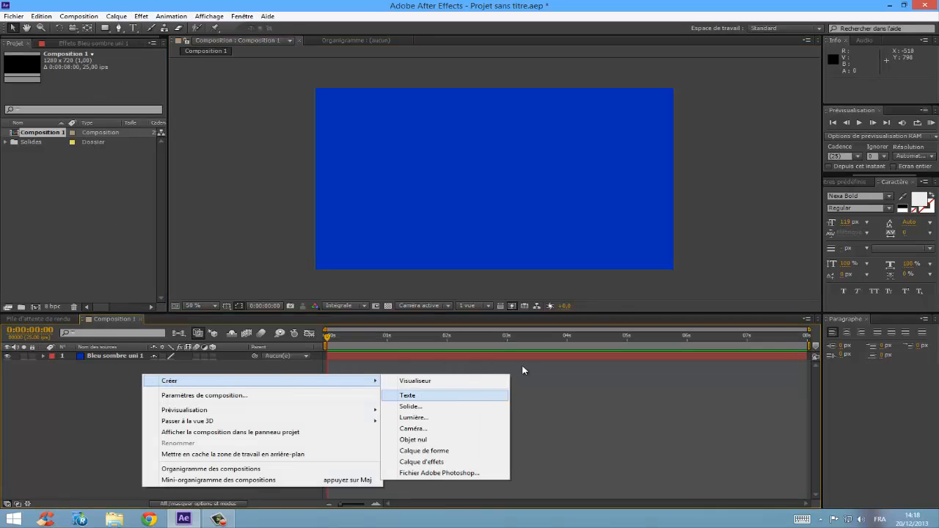
pyautogui.click(345, 156)
# Add a text layer reading TUTORIAZ in capitals and place it centred in the upper part of the frame.
pyautogui.click(133, 27)
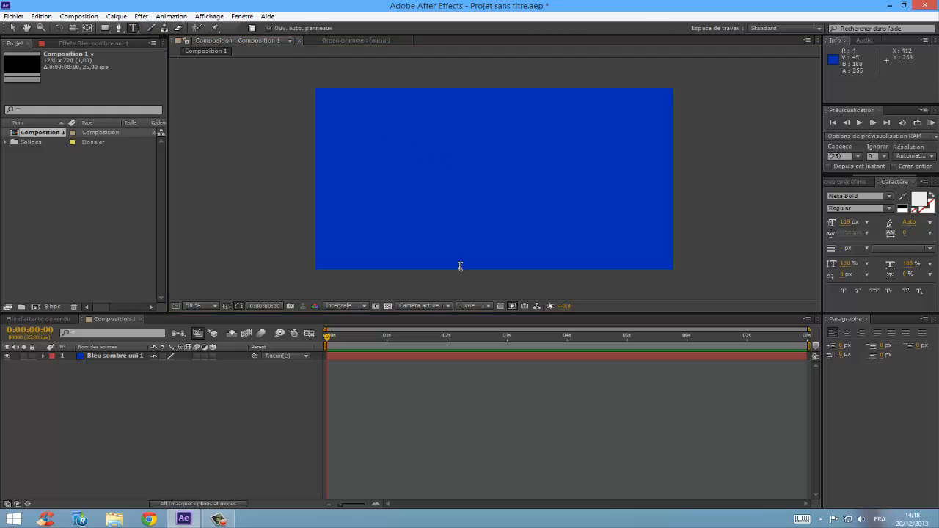
pyautogui.click(431, 153)
pyautogui.write('tutoriaz')
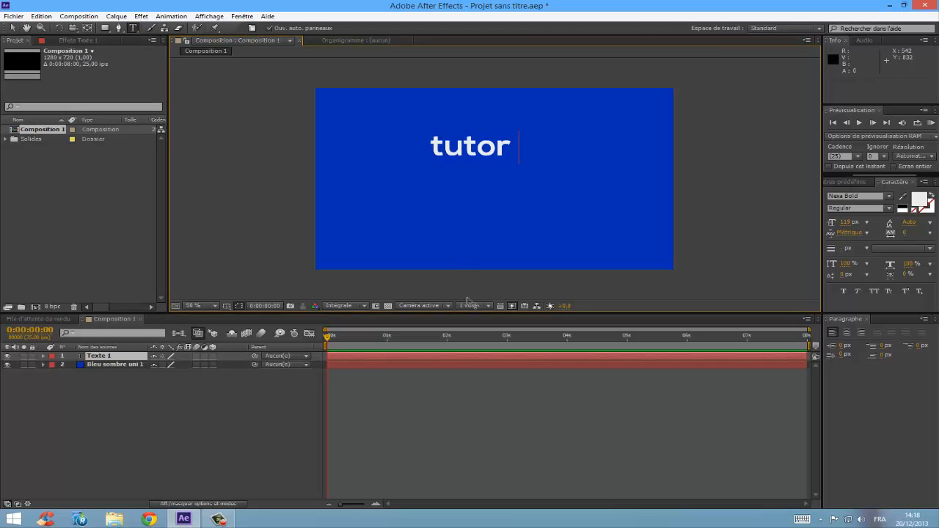
pyautogui.press('BackSpace')
pyautogui.press('BackSpace')
pyautogui.press('BackSpace')
pyautogui.press('BackSpace')
pyautogui.press('BackSpace')
pyautogui.press('BackSpace')
pyautogui.press('BackSpace')
pyautogui.press('BackSpace')
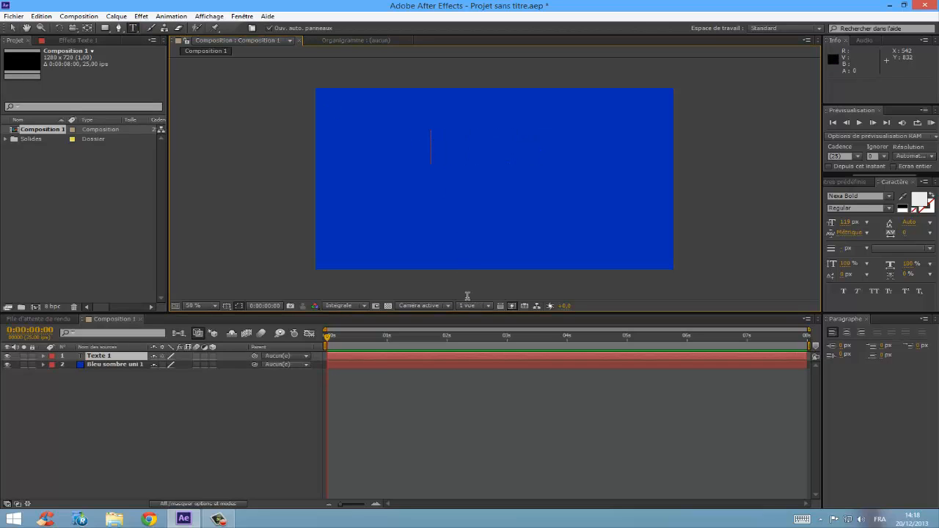
pyautogui.write('TUTORIAZ')
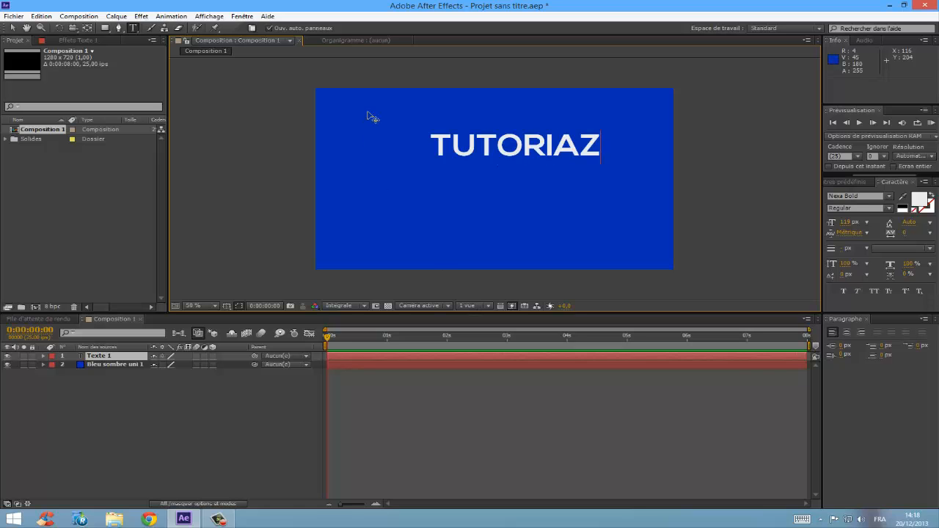
pyautogui.moveTo(472, 88); pyautogui.dragTo(453, 82)
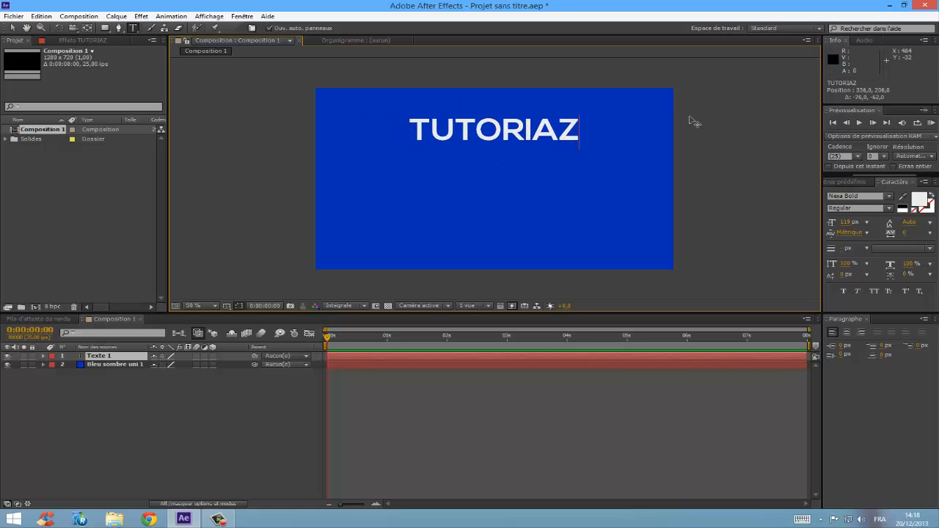
# Apply the Ombre portée effect to the TUTORIAZ text layer.
pyautogui.hotkey('ctrl', 'a')
pyautogui.click(847, 182)
pyautogui.click(875, 272)
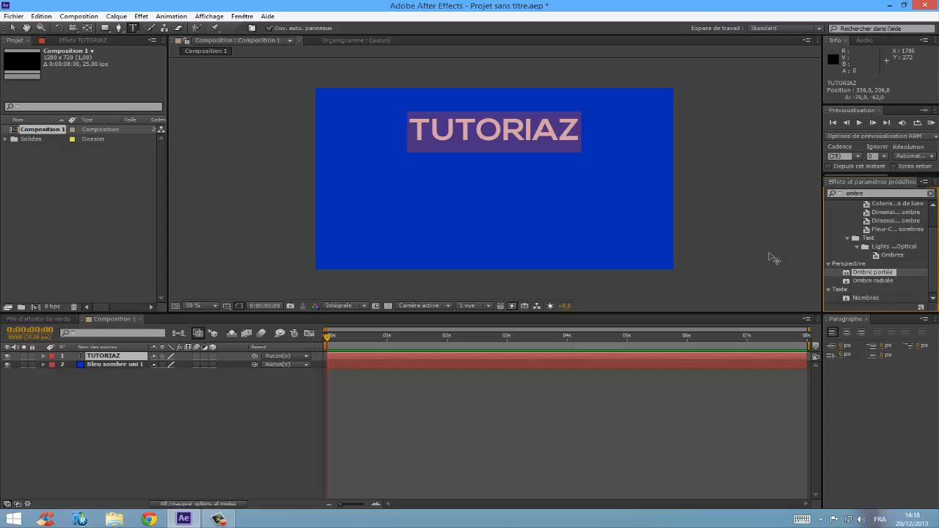
pyautogui.click(12, 30)
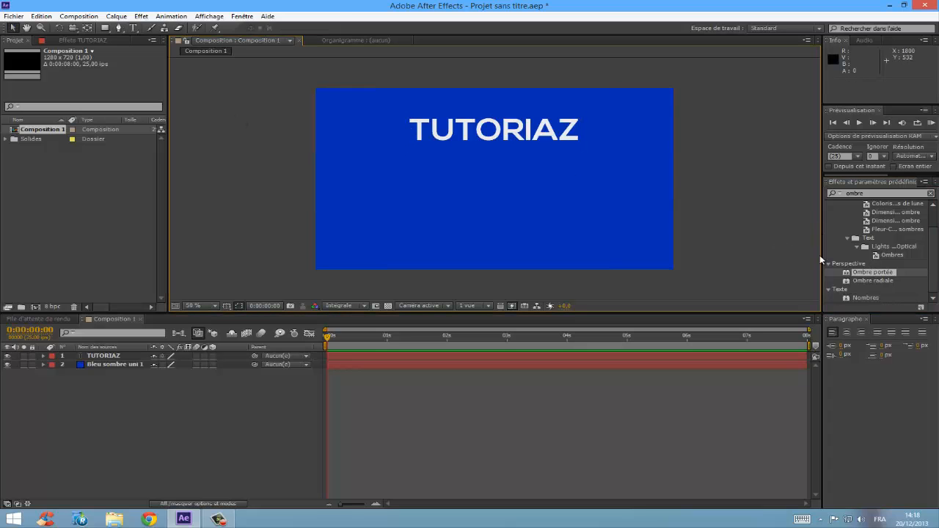
pyautogui.moveTo(873, 272); pyautogui.dragTo(552, 161)
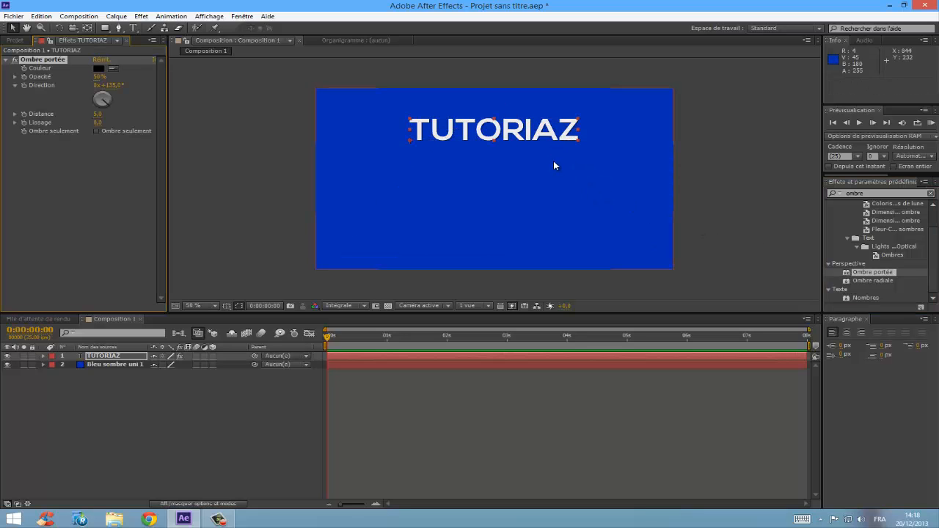
pyautogui.click(708, 198)
# Find the Dégradé effect, apply it to the TUTORIAZ text and set its start colour to light grey.
pyautogui.moveTo(872, 193); pyautogui.dragTo(783, 196)
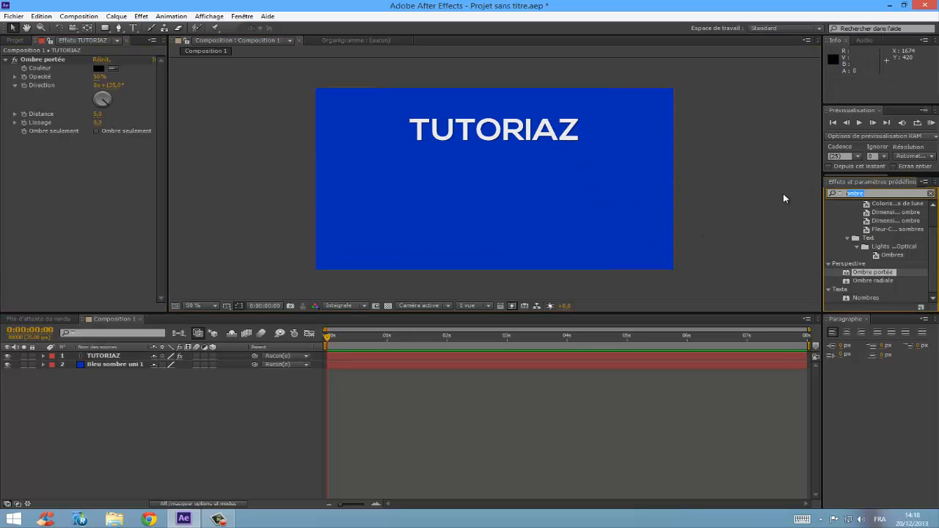
pyautogui.write('dégr')
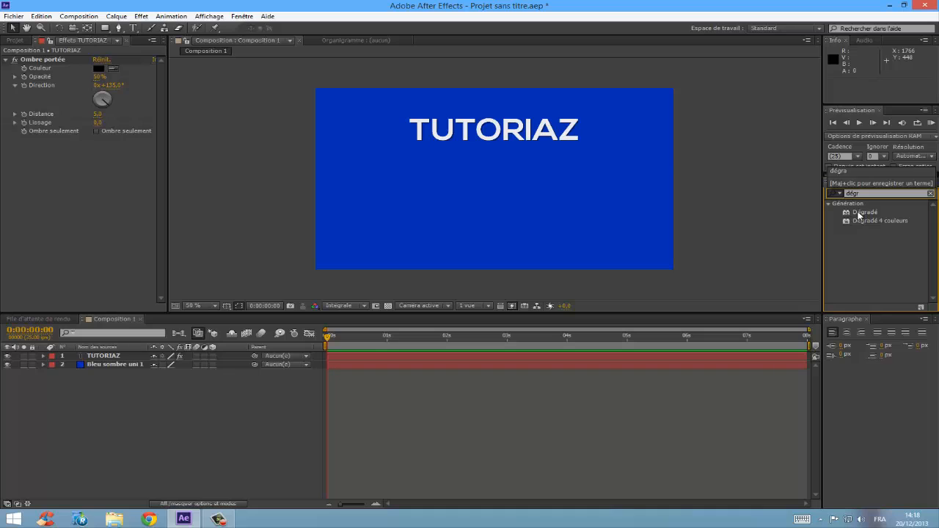
pyautogui.moveTo(859, 214); pyautogui.dragTo(565, 136)
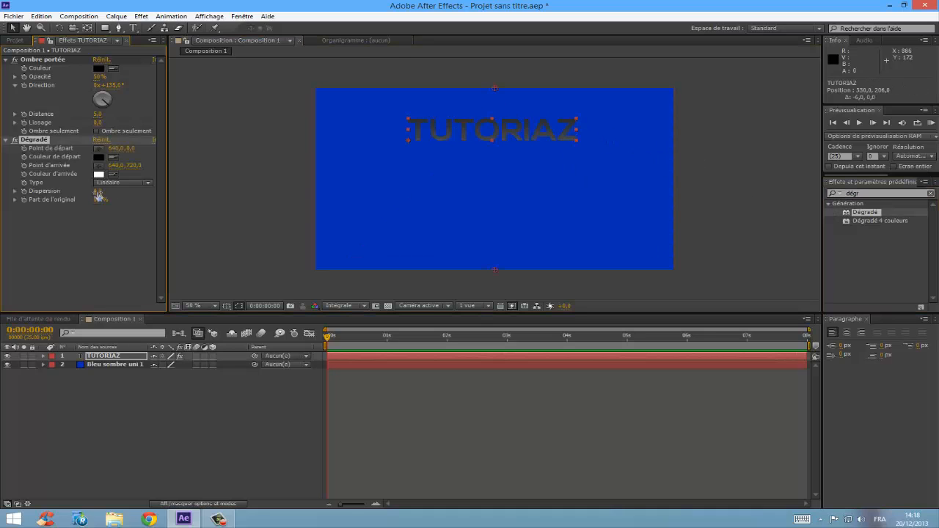
pyautogui.click(100, 156)
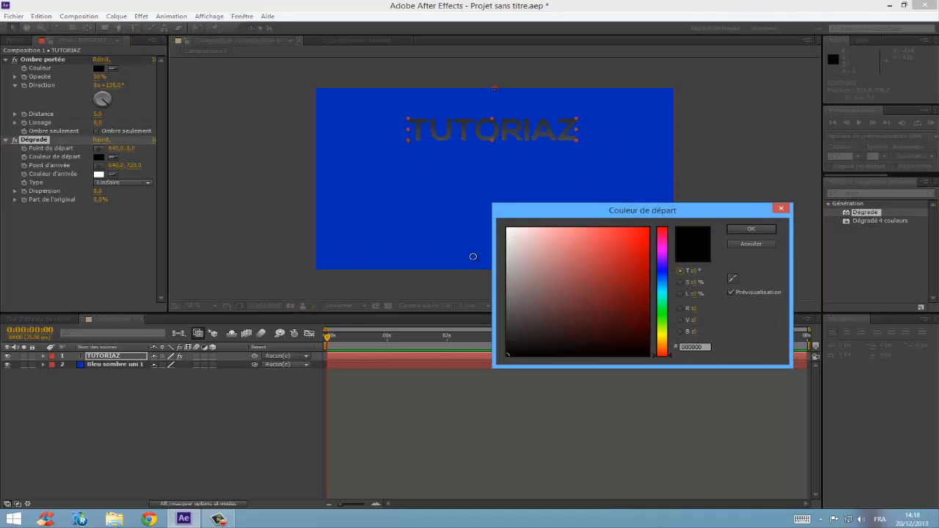
pyautogui.moveTo(473, 257); pyautogui.dragTo(473, 257)
pyautogui.press('Return')
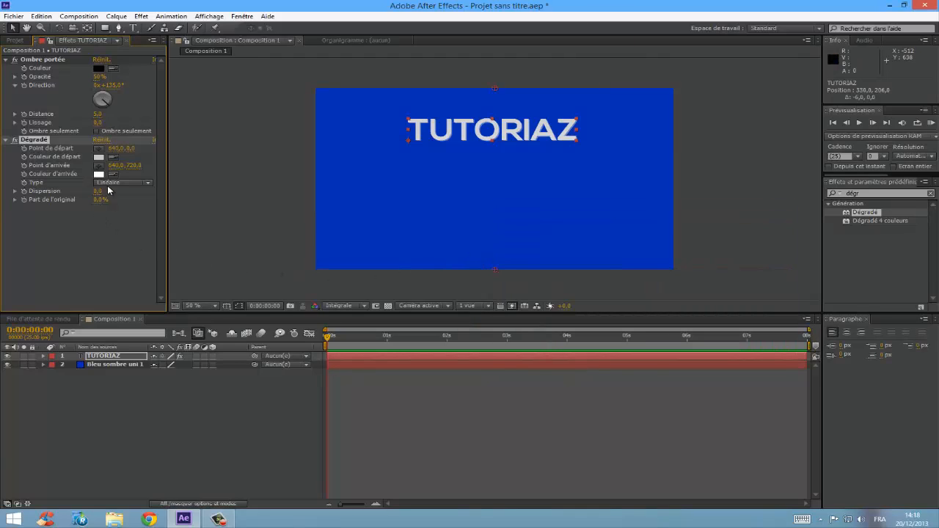
# Make the text's gradient Radial, with its start point at 622, 218 and its end point at 640, 96.
pyautogui.click(121, 182)
pyautogui.click(133, 204)
pyautogui.click(99, 149)
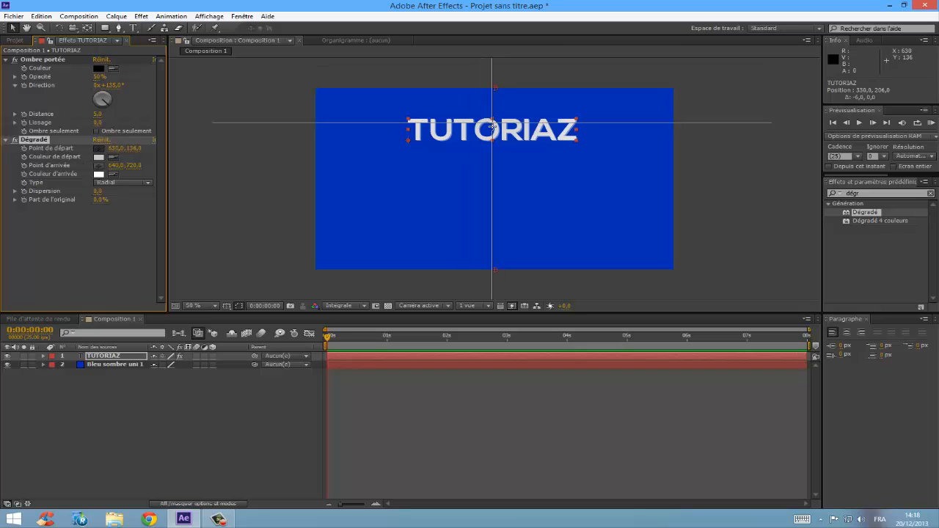
pyautogui.click(490, 142)
pyautogui.click(489, 147)
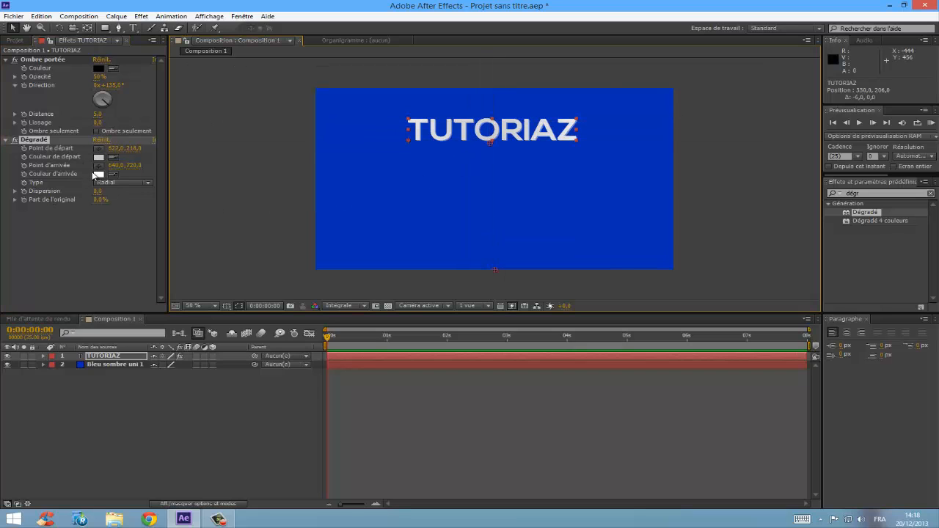
pyautogui.click(99, 166)
pyautogui.click(495, 113)
pyautogui.click(769, 183)
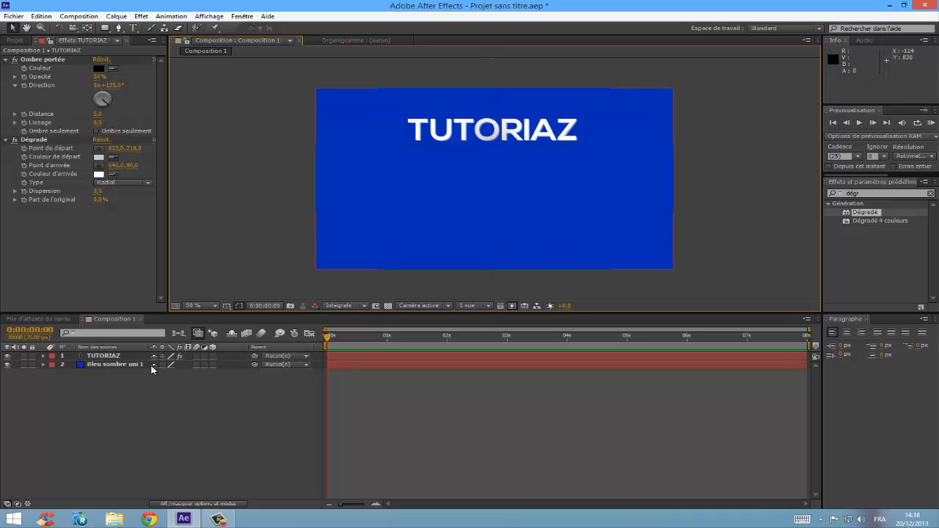
# Hide the TUTORIAZ layer and add a second text layer reading POUR TOUT SAVOIR in the upper part of the frame.
pyautogui.click(8, 356)
pyautogui.click(133, 28)
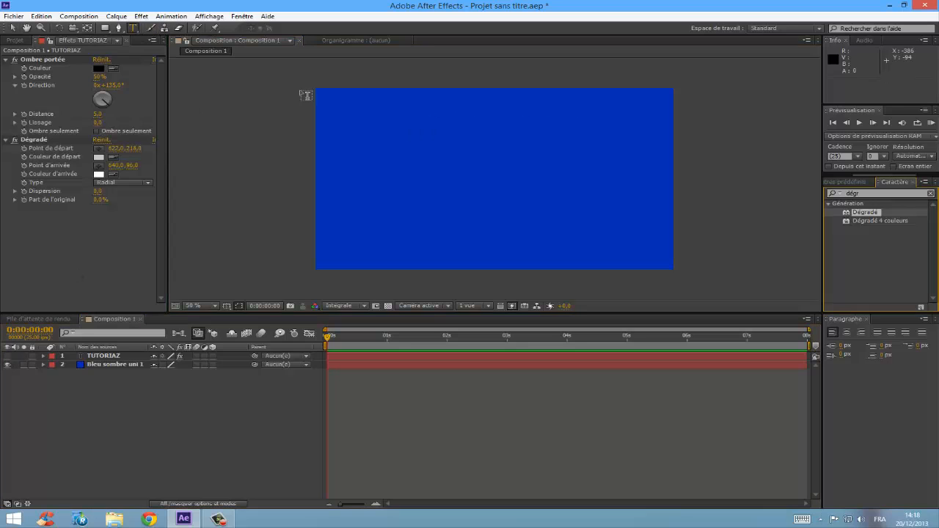
pyautogui.click(389, 143)
pyautogui.write('pour')
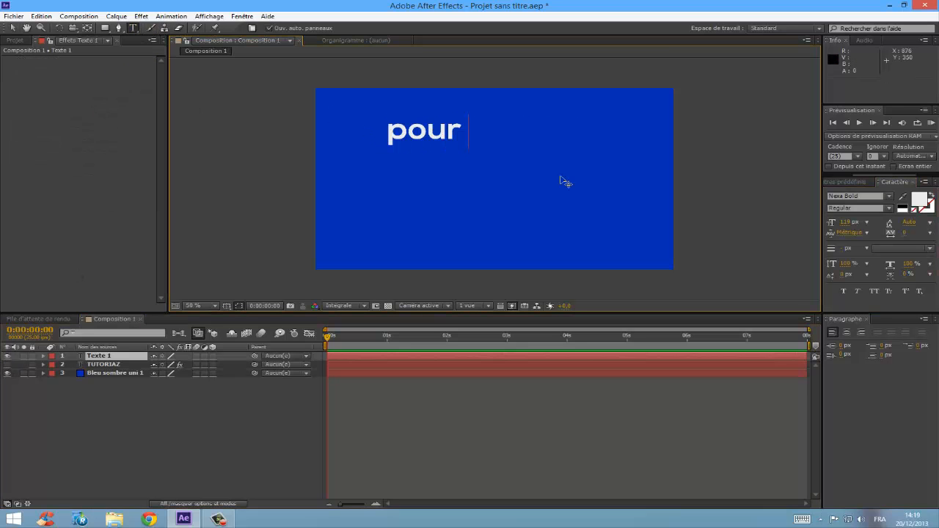
pyautogui.press('BackSpace')
pyautogui.press('BackSpace')
pyautogui.press('BackSpace')
pyautogui.press('BackSpace')
pyautogui.write('POUR TO')
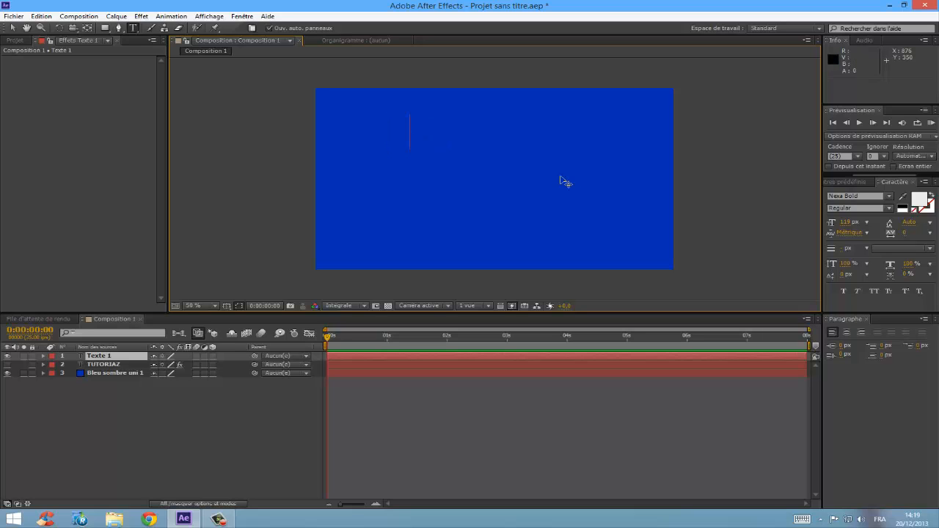
pyautogui.write('T S')
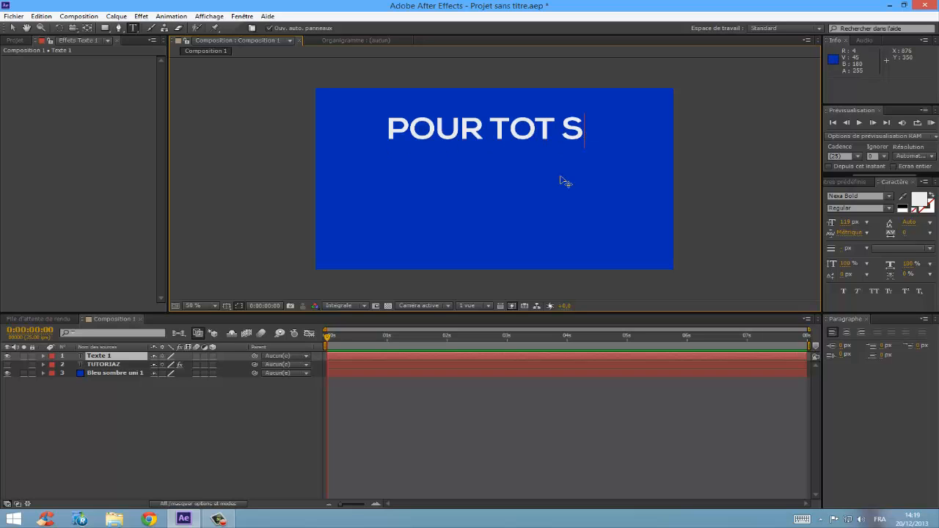
pyautogui.press('BackSpace')
pyautogui.press('BackSpace')
pyautogui.press('BackSpace')
pyautogui.write('UT SAVO')
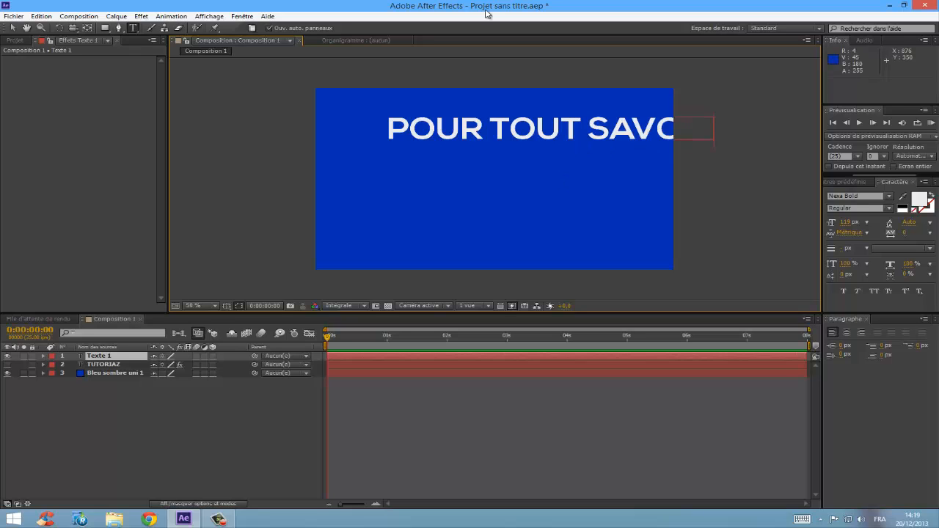
# Move the POUR TOUT SAVOIR text so it is centred within the frame at the height of the first title.
pyautogui.hotkey('ctrl', 'a')
pyautogui.moveTo(585, 111); pyautogui.dragTo(541, 126)
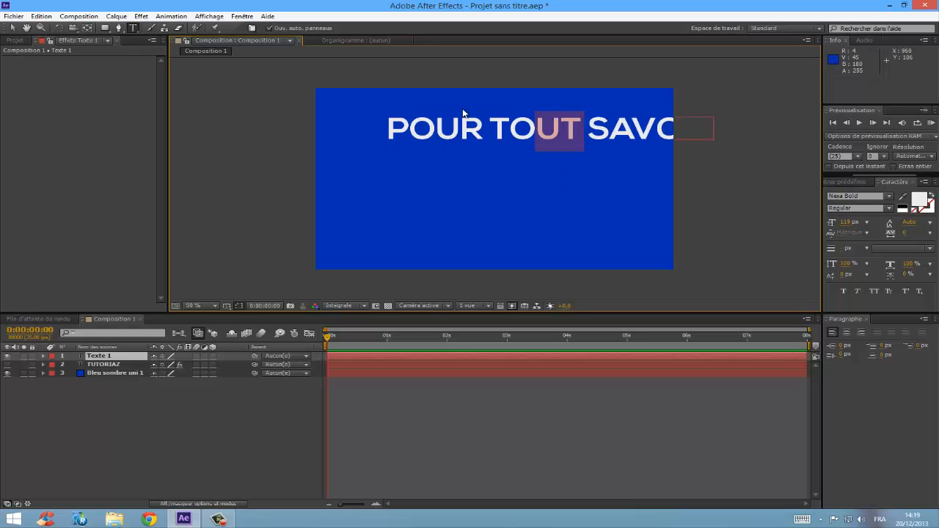
pyautogui.click(12, 28)
pyautogui.moveTo(625, 72); pyautogui.dragTo(564, 63)
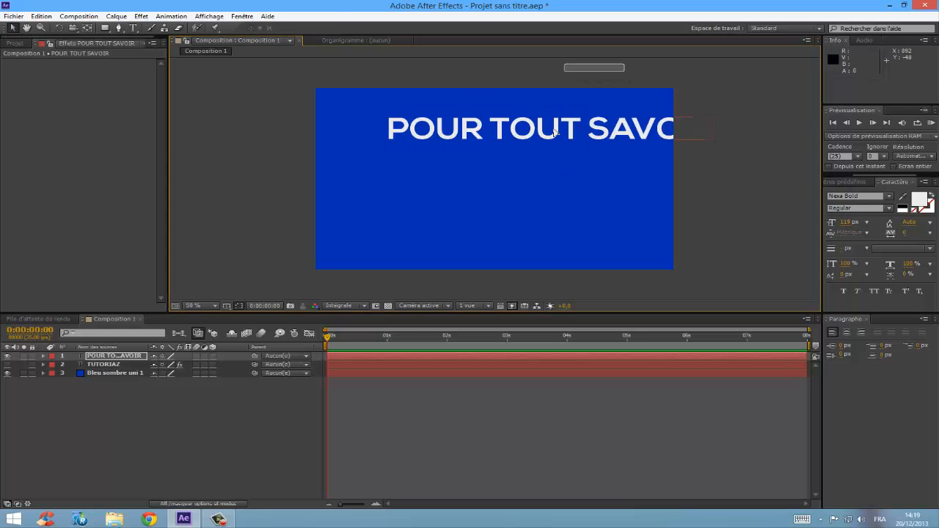
pyautogui.moveTo(597, 126); pyautogui.dragTo(513, 131)
# Show the TUTORIAZ layer again and hide the POUR TOUT SAVOIR layer.
pyautogui.click(7, 365)
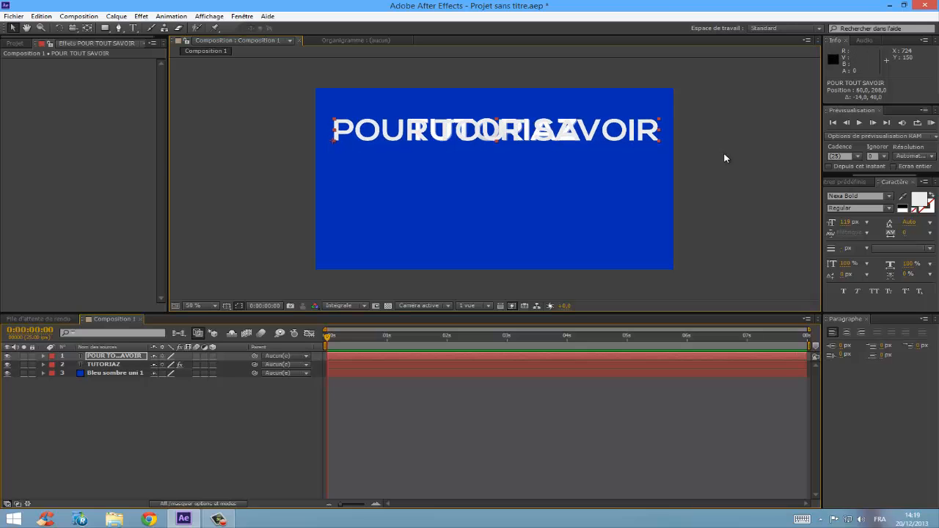
pyautogui.click(725, 153)
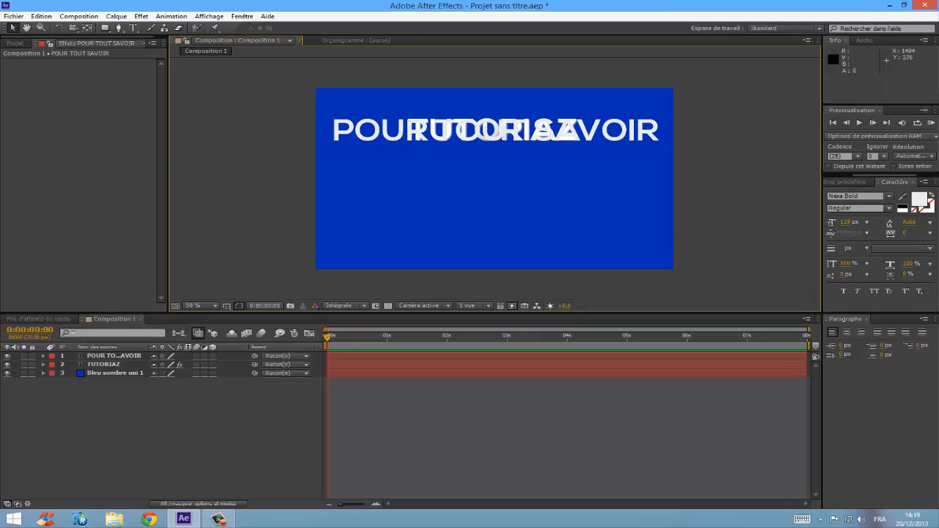
pyautogui.click(7, 356)
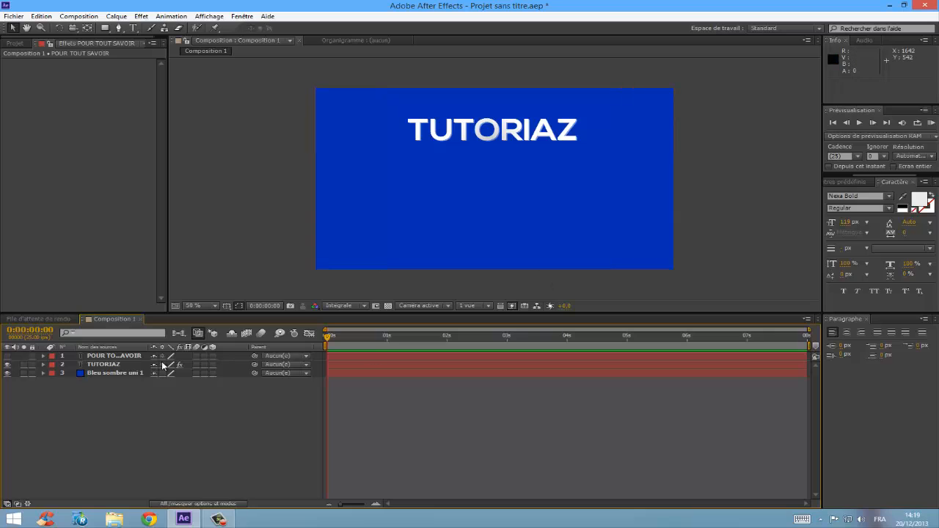
# Make the TUTORIAZ layer 3D and reveal its rotation properties in the timeline.
pyautogui.click(110, 364)
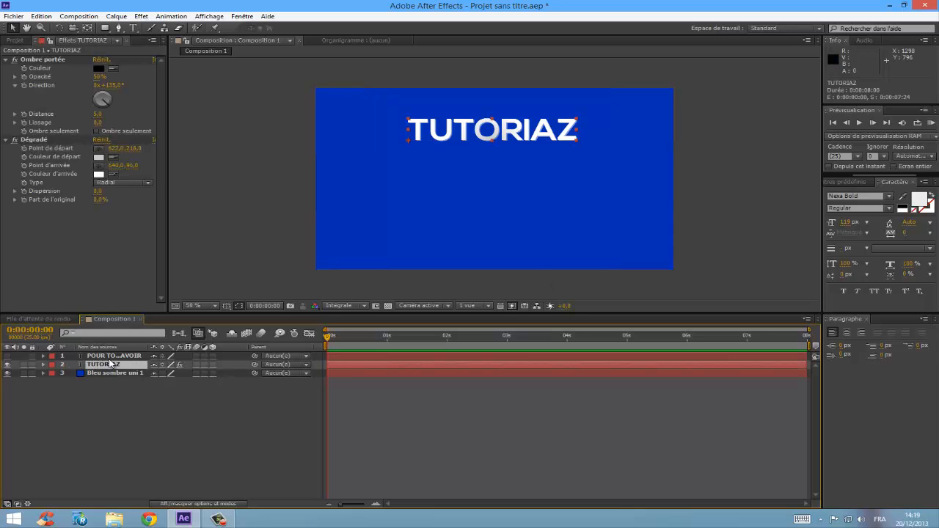
pyautogui.click(212, 365)
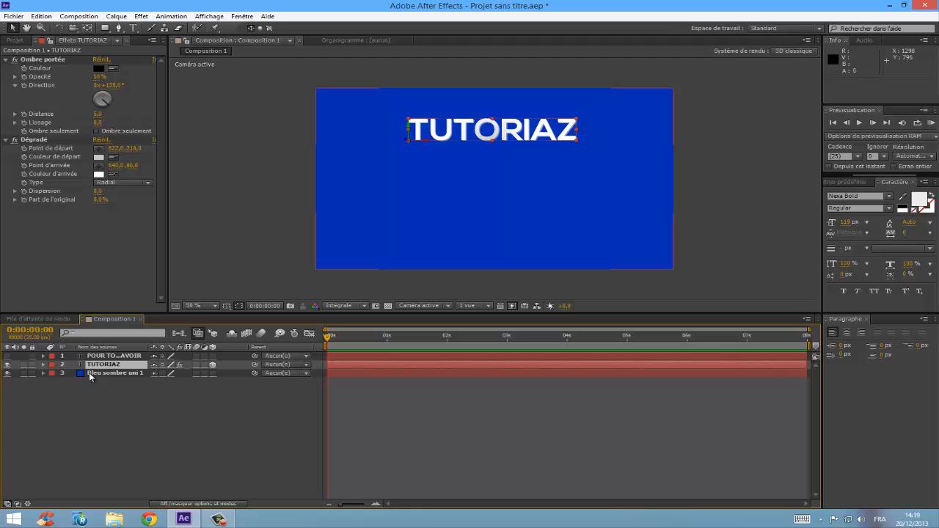
pyautogui.press('r')
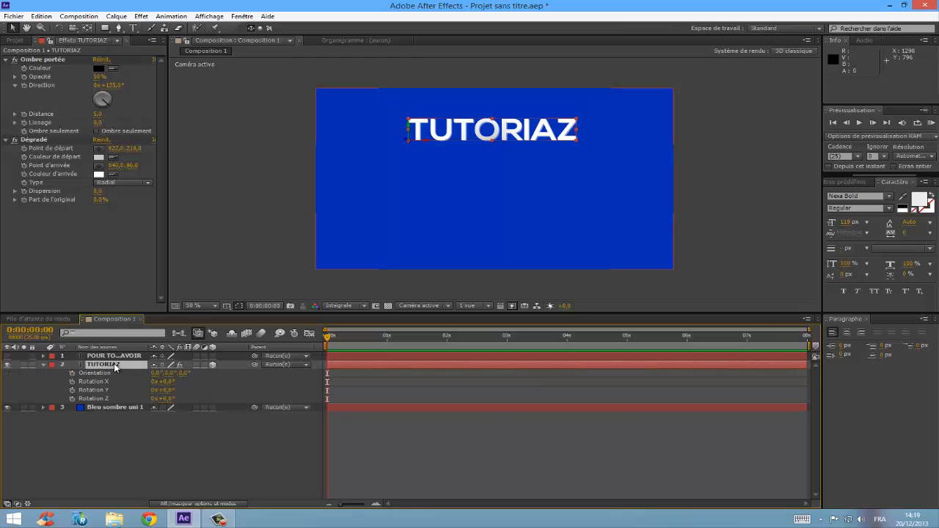
pyautogui.click(101, 365)
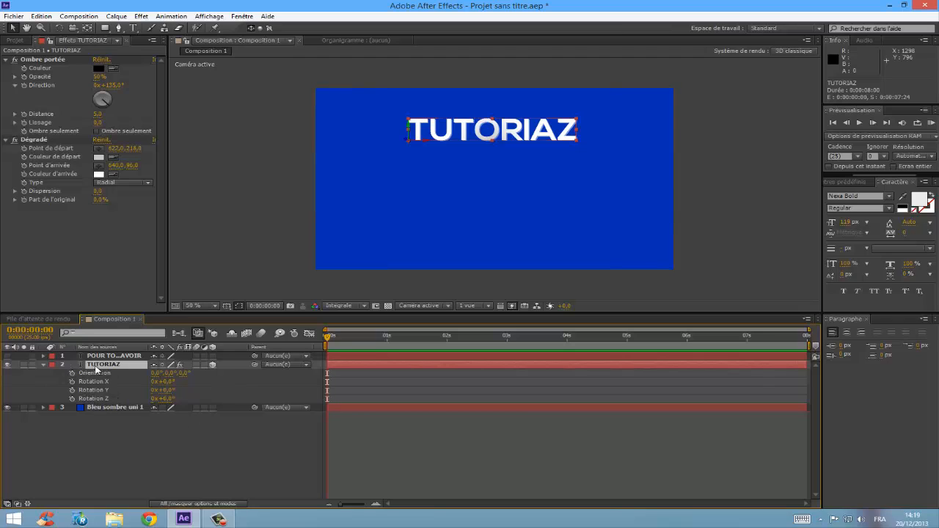
# Move the anchor point of the TUTORIAZ layer to the middle of the word, both horizontally and vertically.
pyautogui.click(43, 364)
pyautogui.click(42, 365)
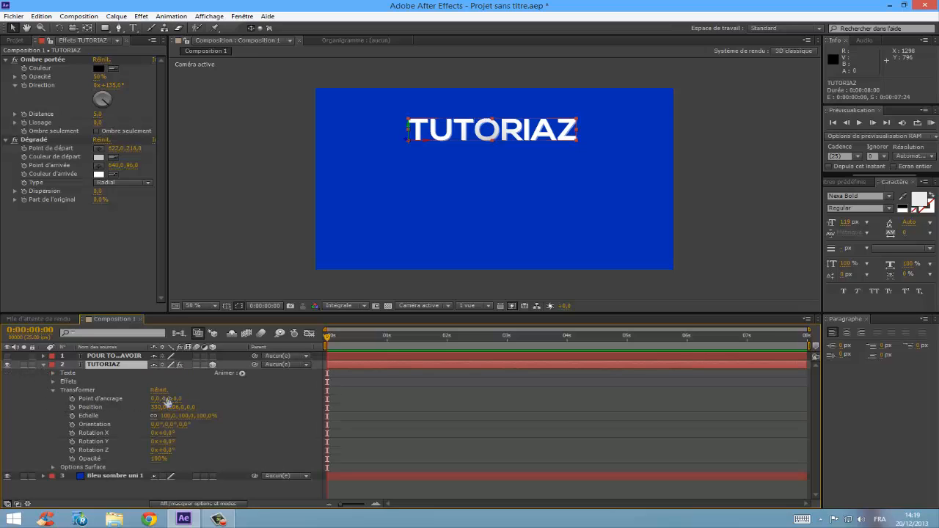
pyautogui.click(241, 247)
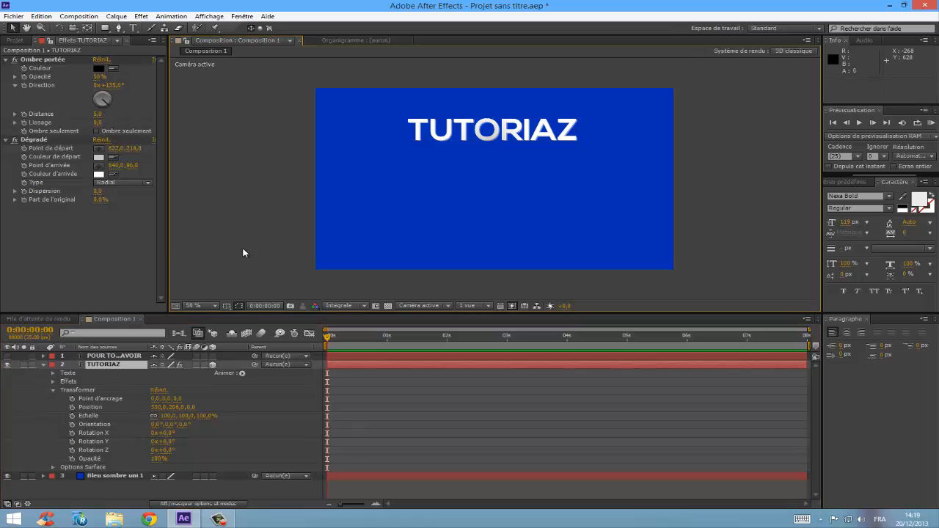
pyautogui.moveTo(160, 399); pyautogui.dragTo(192, 356)
pyautogui.moveTo(158, 402); pyautogui.dragTo(313, 382)
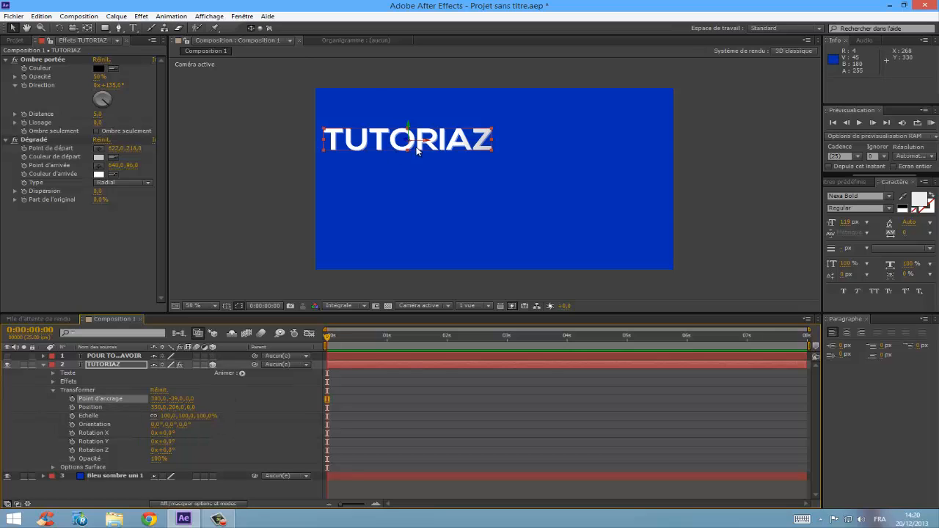
# Reposition TUTORIAZ to about 612, 172 near the frame's upper centre and compare its placement with POUR TOUT SAVOIR.
pyautogui.moveTo(454, 131); pyautogui.dragTo(521, 134)
pyautogui.click(8, 356)
pyautogui.click(4, 356)
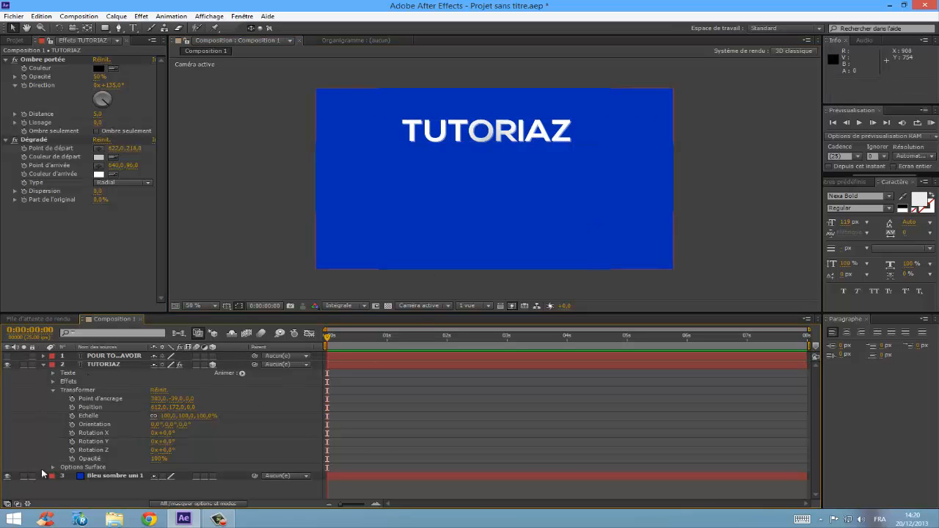
# Animate the Y rotation of TUTORIAZ with keyframes at 0° on frame 0 and 90° on frame 10.
pyautogui.click(72, 441)
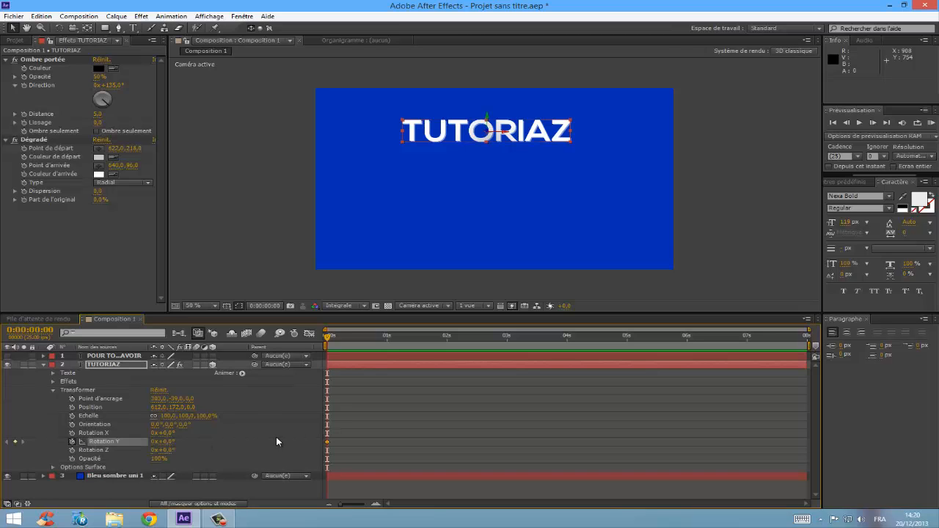
pyautogui.hotkey('shift', 'pagedown')
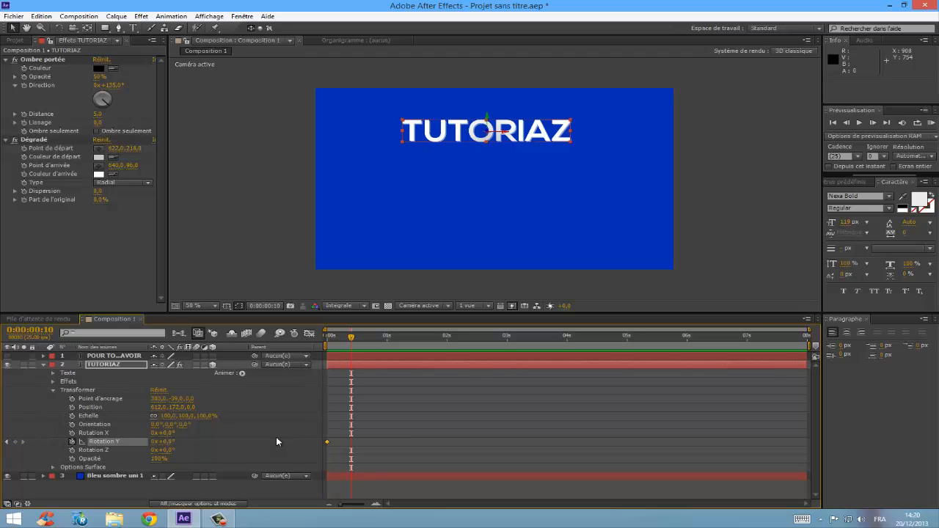
pyautogui.click(168, 441)
pyautogui.write('90')
pyautogui.press('Return')
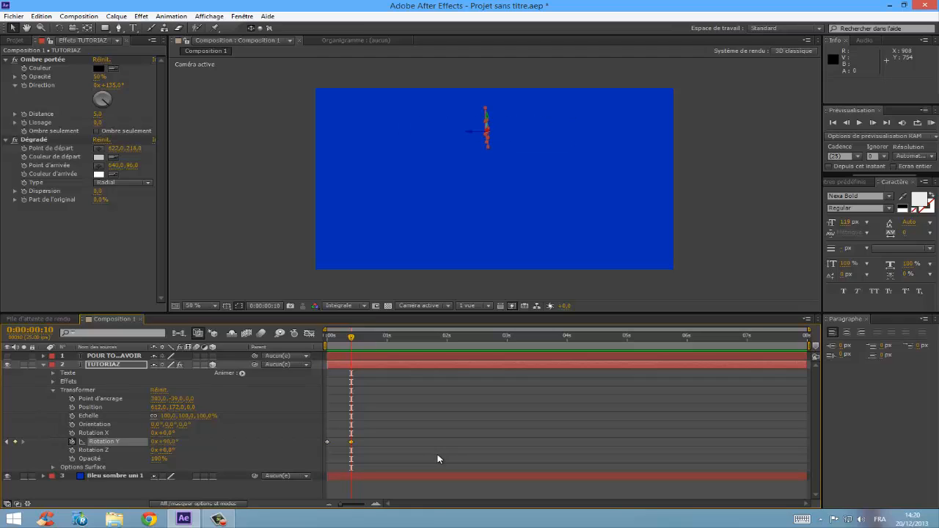
# Try a Y rotation of 91° for TUTORIAZ at frame 10 and return it to 90°.
pyautogui.click(225, 419)
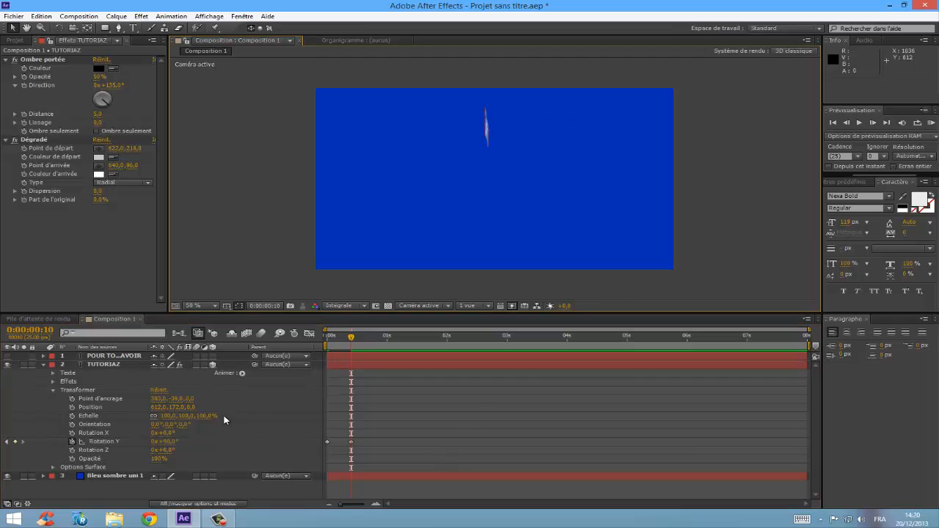
pyautogui.click(171, 442)
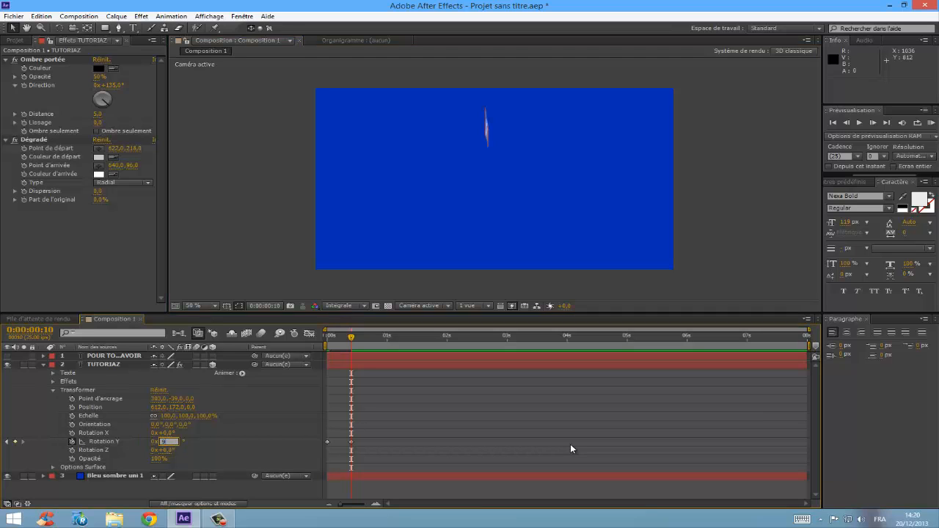
pyautogui.write('91')
pyautogui.press('Return')
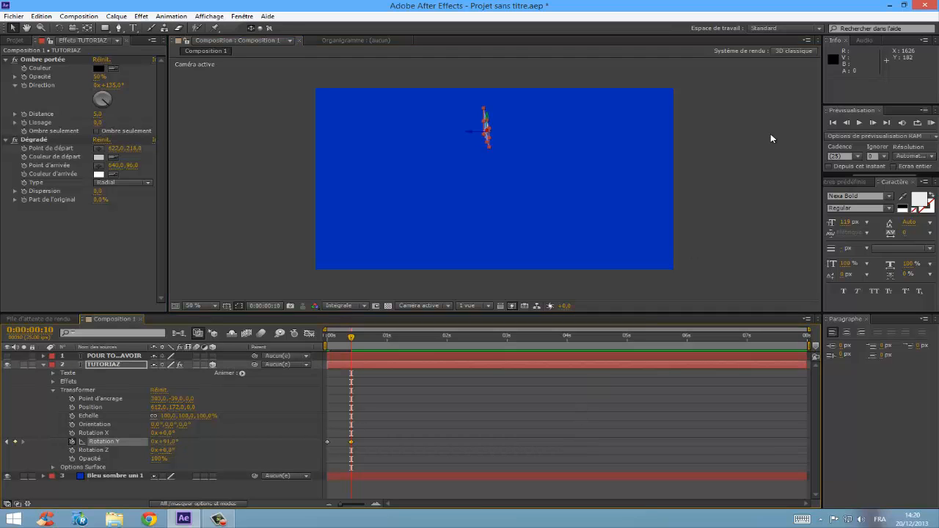
pyautogui.click(215, 457)
pyautogui.press('Tab')
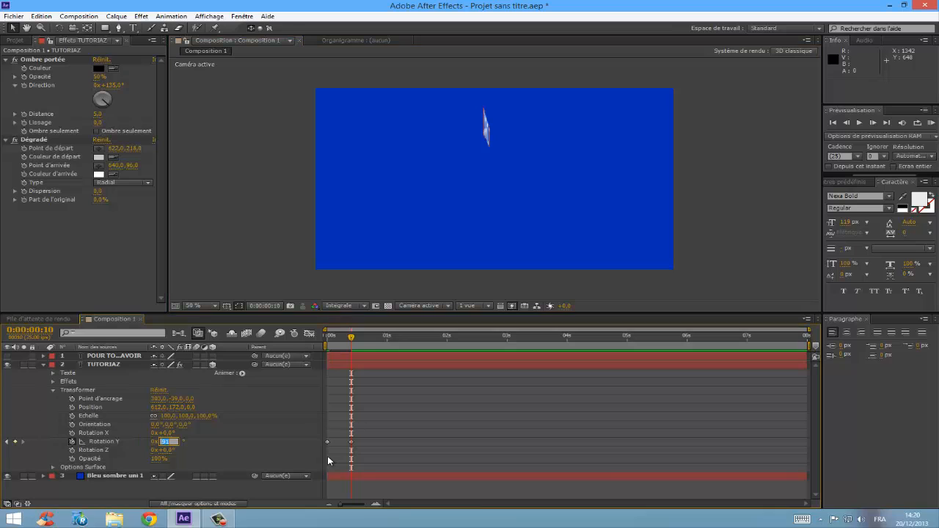
pyautogui.press('Return')
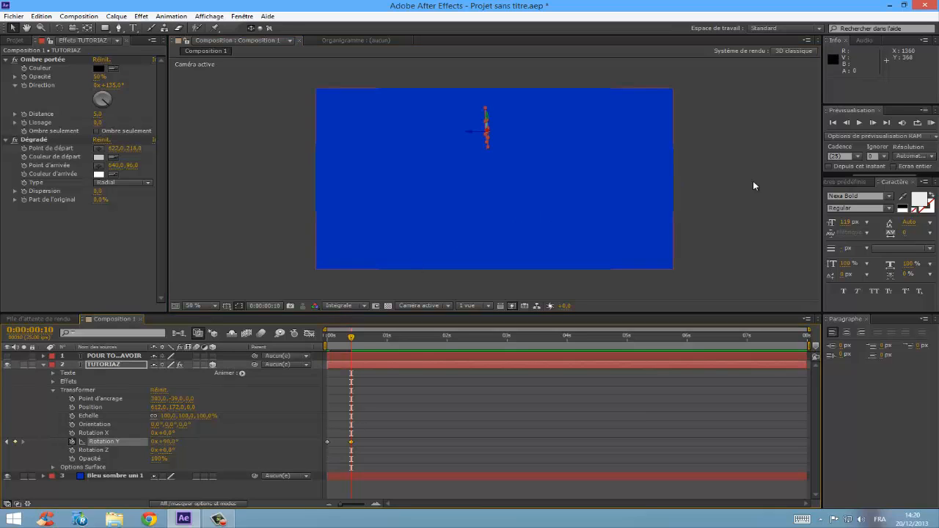
pyautogui.click(422, 387)
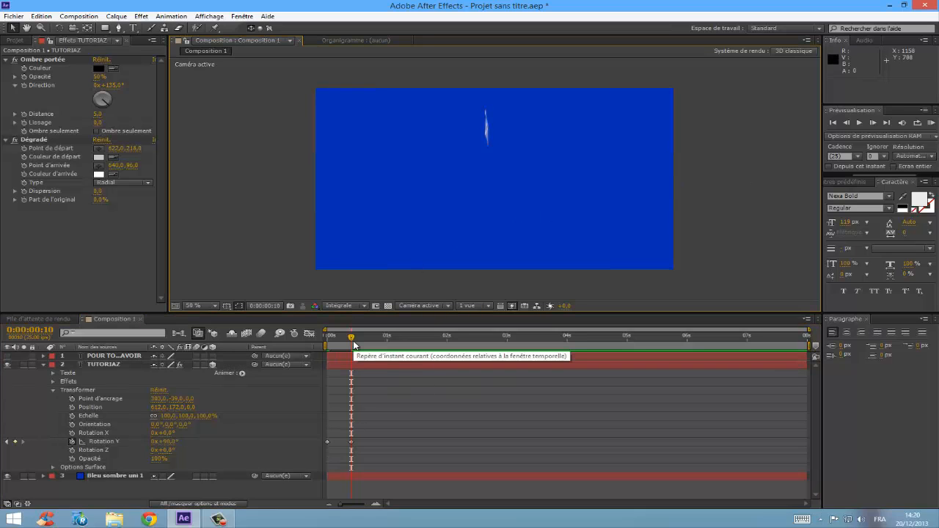
pyautogui.moveTo(355, 345)
pyautogui.mouseDown()
pyautogui.moveTo(313, 343)
pyautogui.moveTo(358, 338)
pyautogui.moveTo(329, 350)
pyautogui.moveTo(358, 348)
pyautogui.mouseUp()
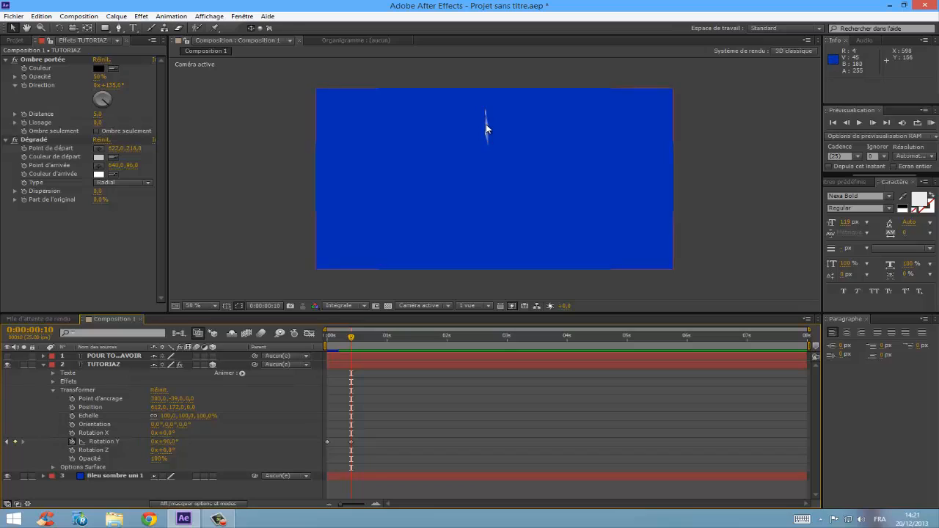
# Add a 100% opacity keyframe to TUTORIAZ at frame 10 and display only the layer's keyframed properties.
pyautogui.click(105, 366)
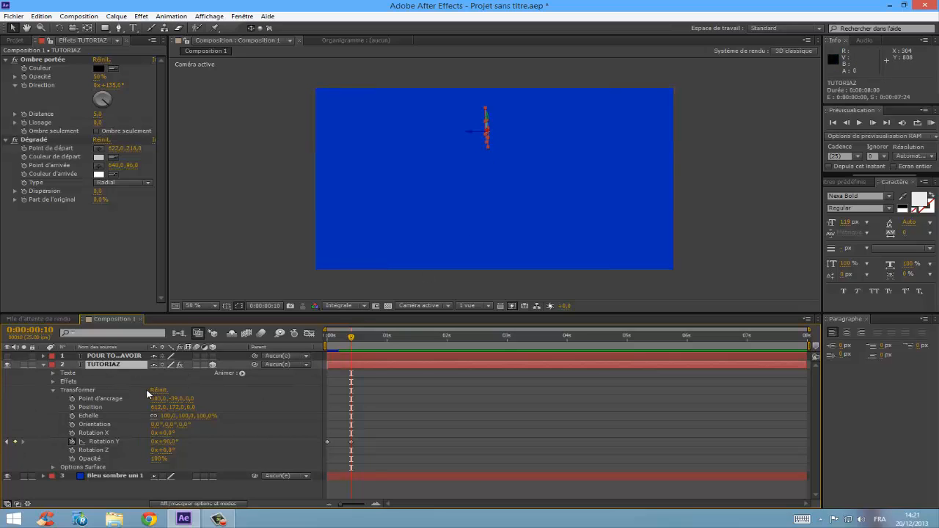
pyautogui.press('t')
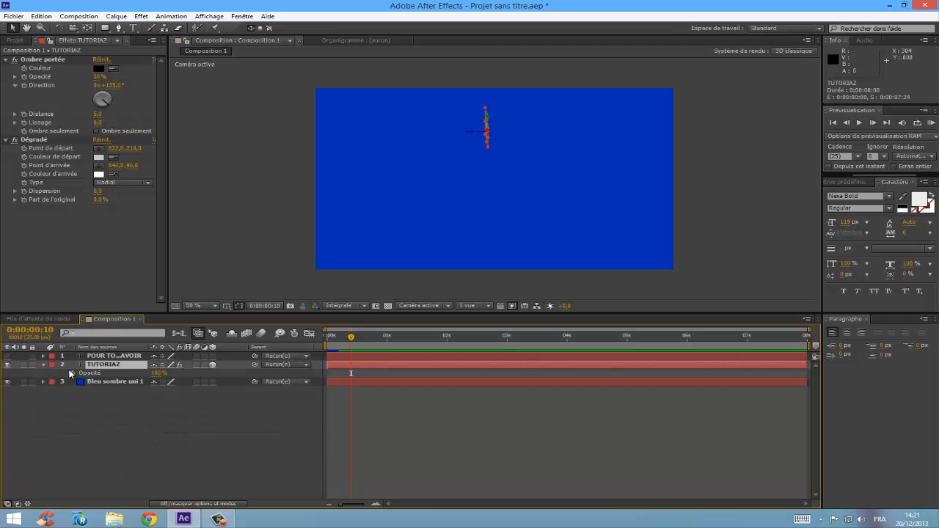
pyautogui.click(71, 373)
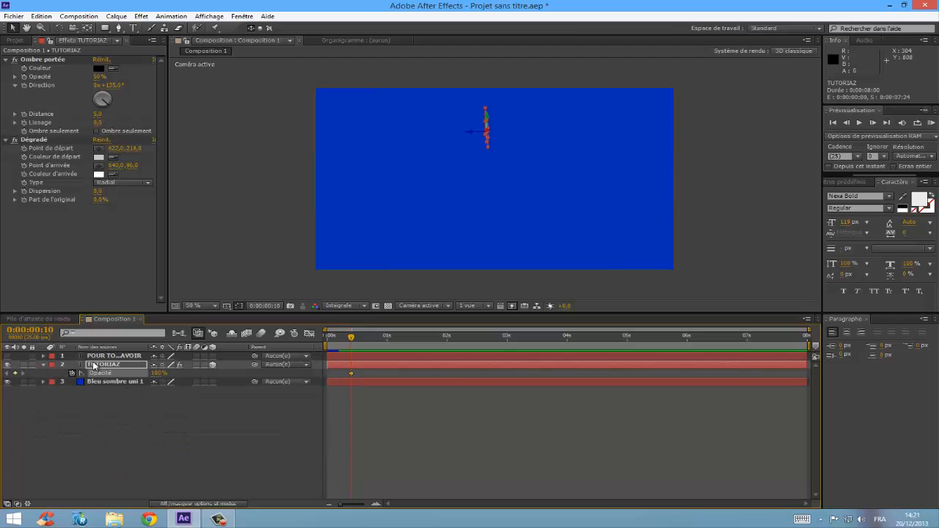
pyautogui.click(43, 365)
pyautogui.click(44, 365)
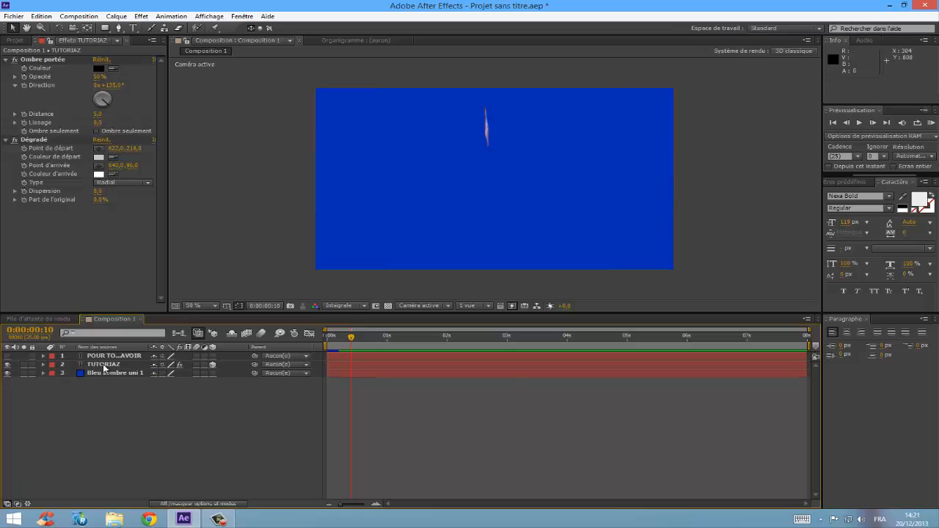
pyautogui.click(104, 365)
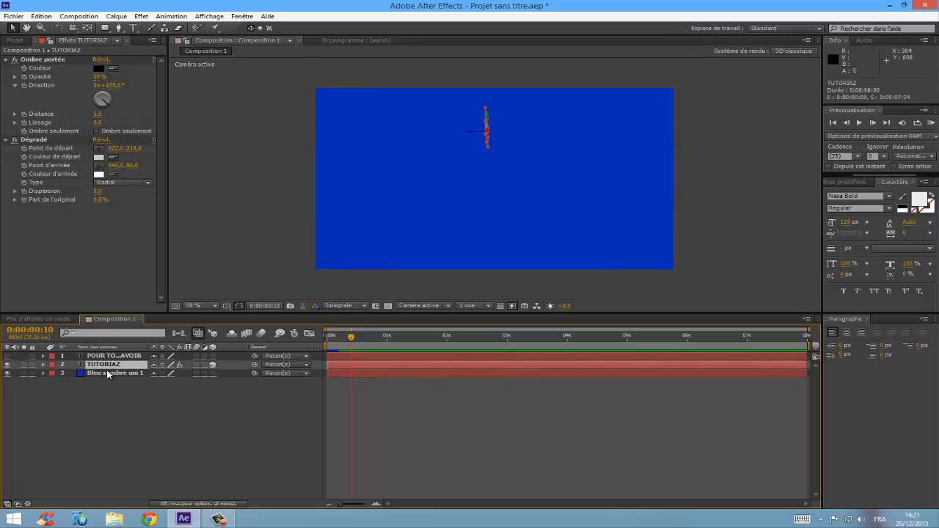
pyautogui.press('u')
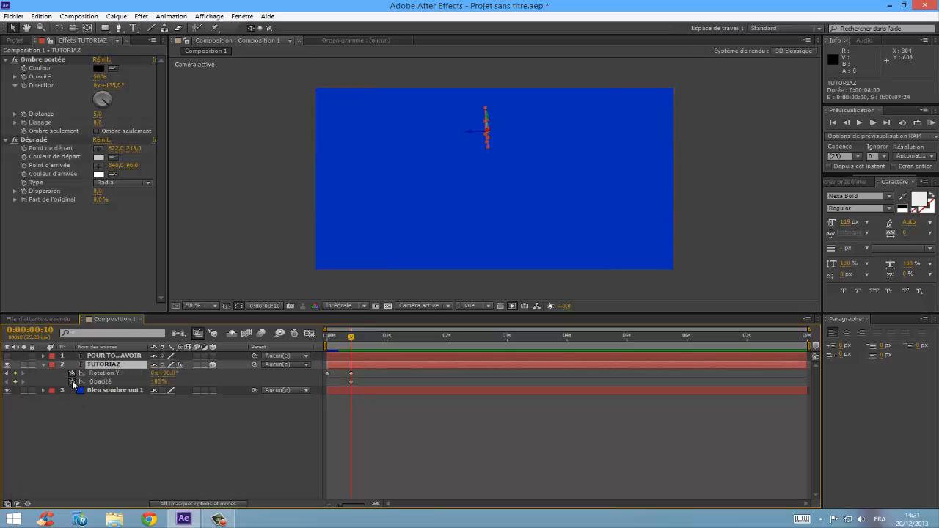
# Set the opacity of TUTORIAZ to 0% at frame 11 and check the disappearance by scrubbing back to frame 10.
pyautogui.click(108, 374)
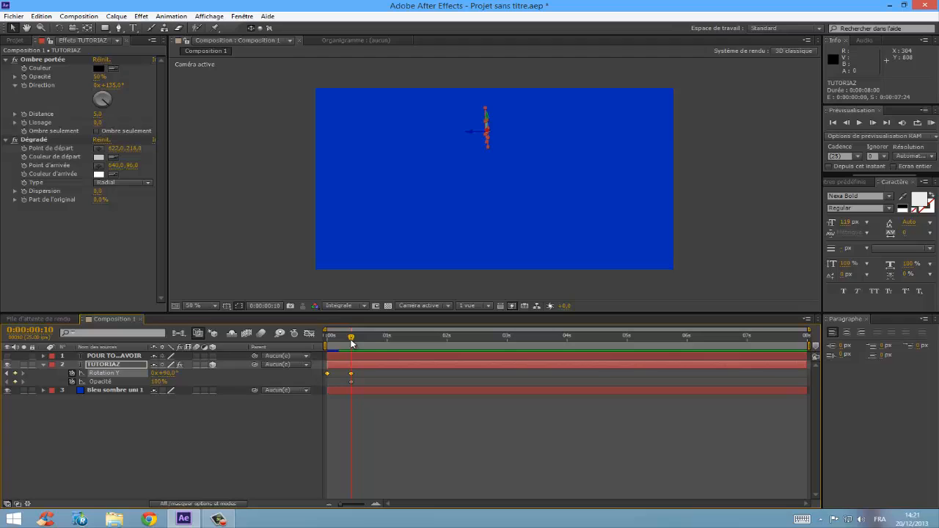
pyautogui.click(97, 392)
pyautogui.click(266, 375)
pyautogui.click(238, 393)
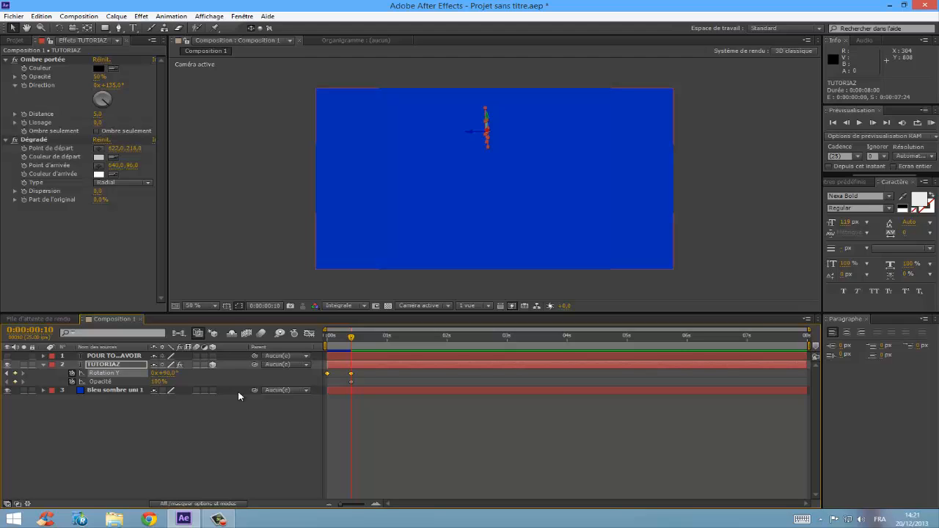
pyautogui.click(157, 382)
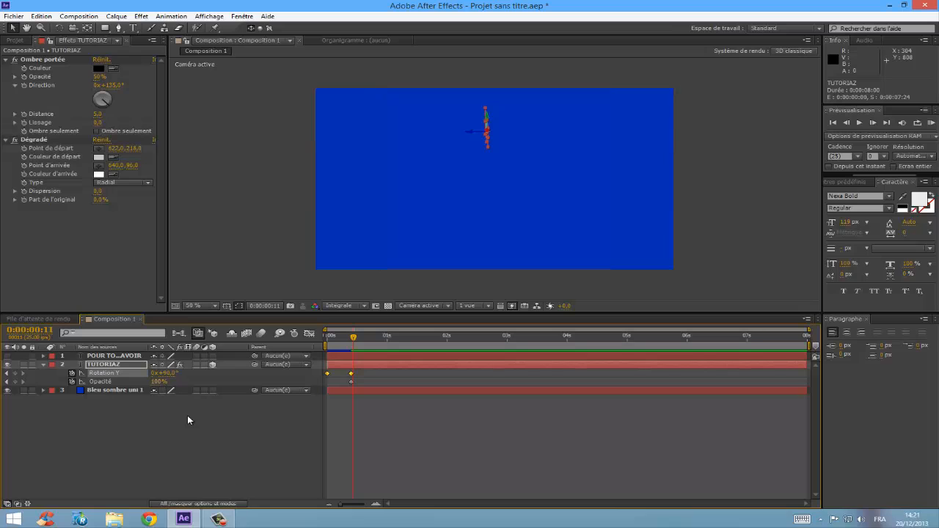
pyautogui.write('0')
pyautogui.press('Return')
pyautogui.click(737, 230)
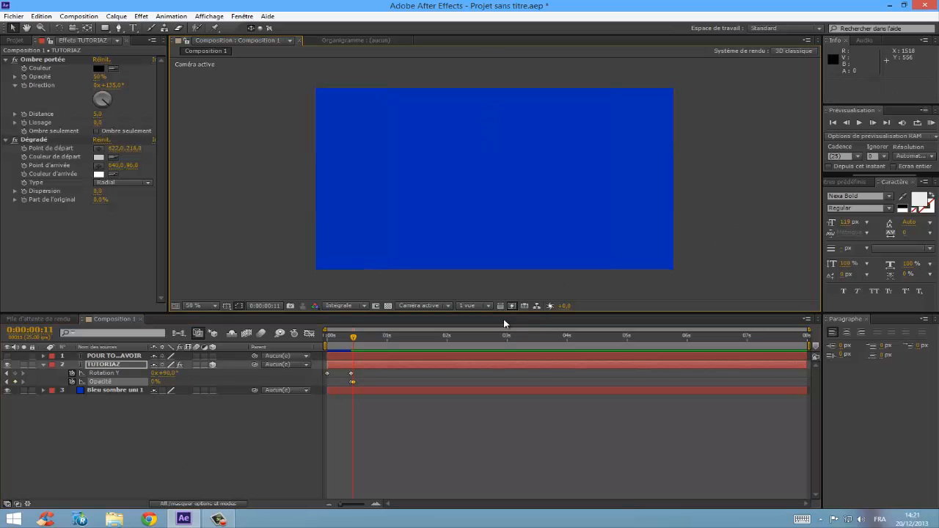
pyautogui.moveTo(355, 337)
pyautogui.mouseDown()
pyautogui.moveTo(328, 339)
pyautogui.moveTo(378, 342)
pyautogui.moveTo(351, 351)
pyautogui.mouseUp()
pyautogui.press('space')
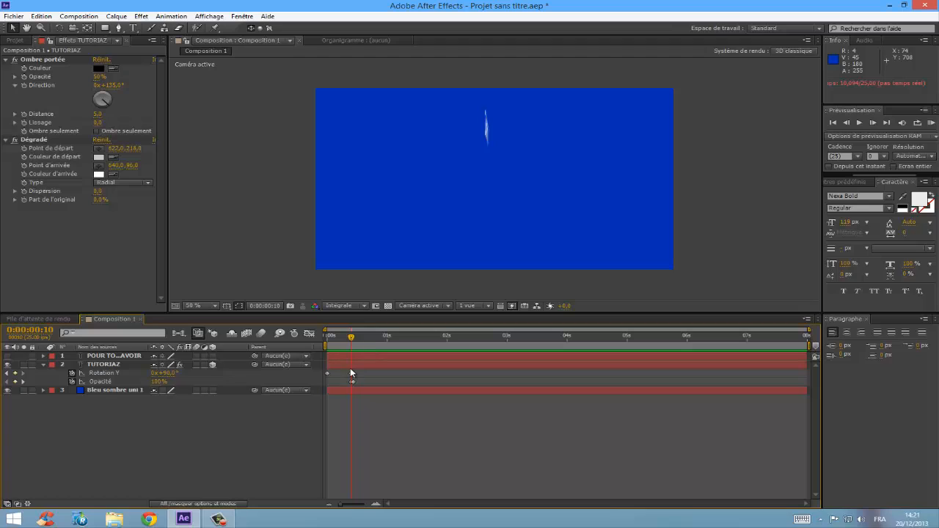
# Make the POUR TOUT SAVOIR layer 3D and add a Y rotation keyframe of -90° at frame 10.
pyautogui.click(114, 357)
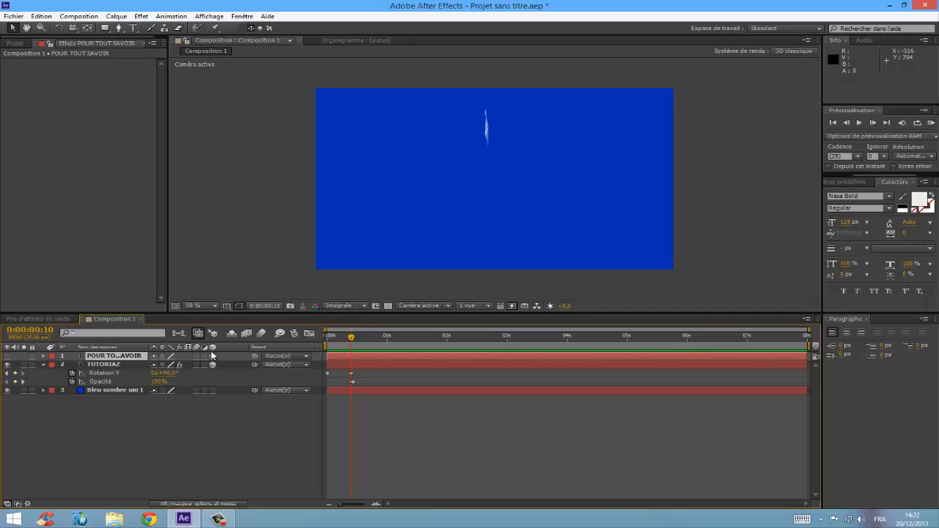
pyautogui.press('r')
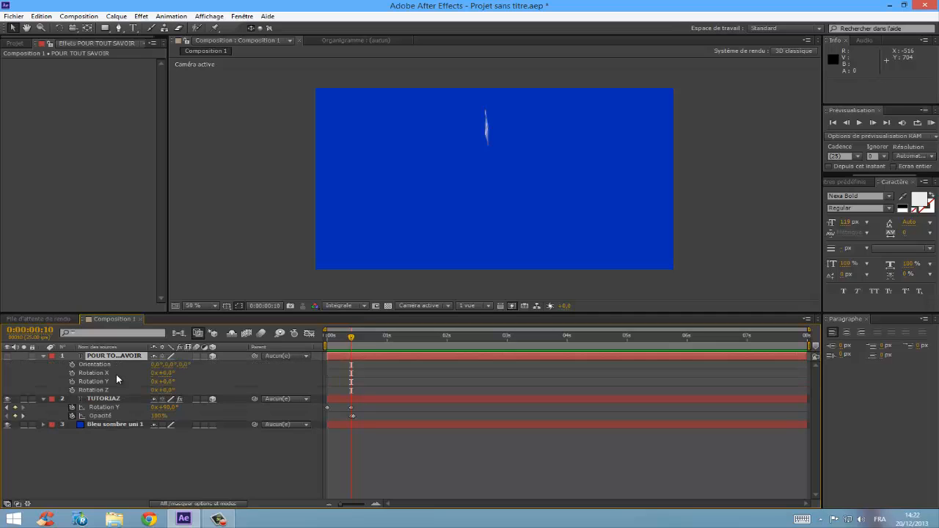
pyautogui.click(72, 382)
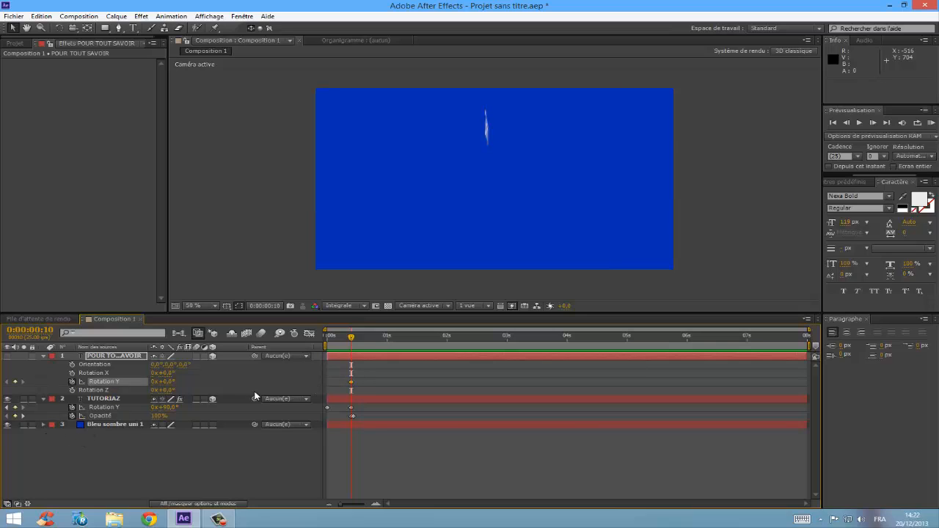
pyautogui.click(168, 381)
pyautogui.write('-90')
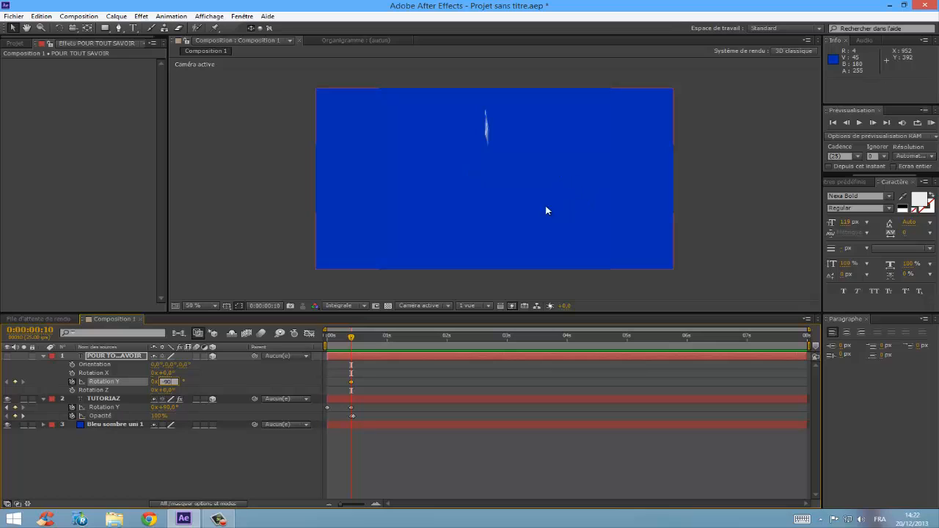
pyautogui.press('Return')
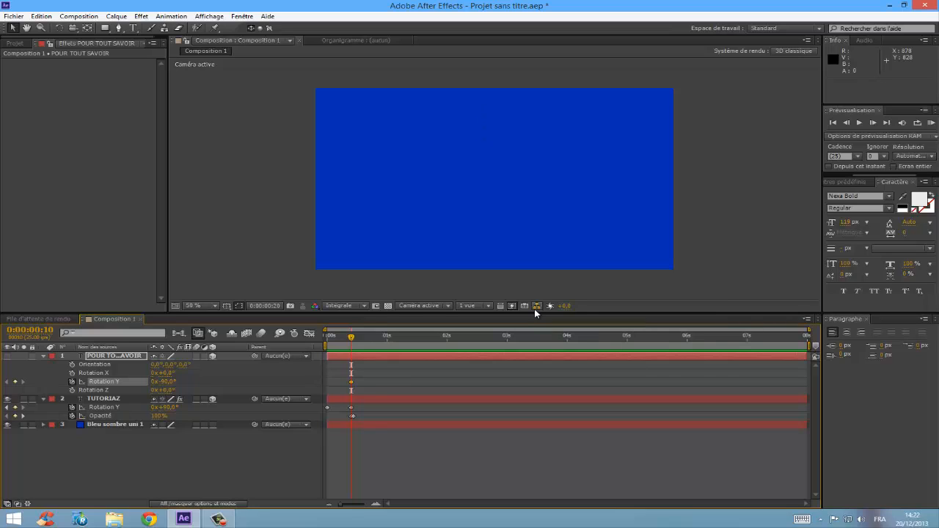
# Set the Y rotation of POUR TOUT SAVOIR to 0° at frame 20 and make the layer visible.
pyautogui.hotkey('shift', 'pagedown')
pyautogui.click(168, 382)
pyautogui.write('0')
pyautogui.press('Return')
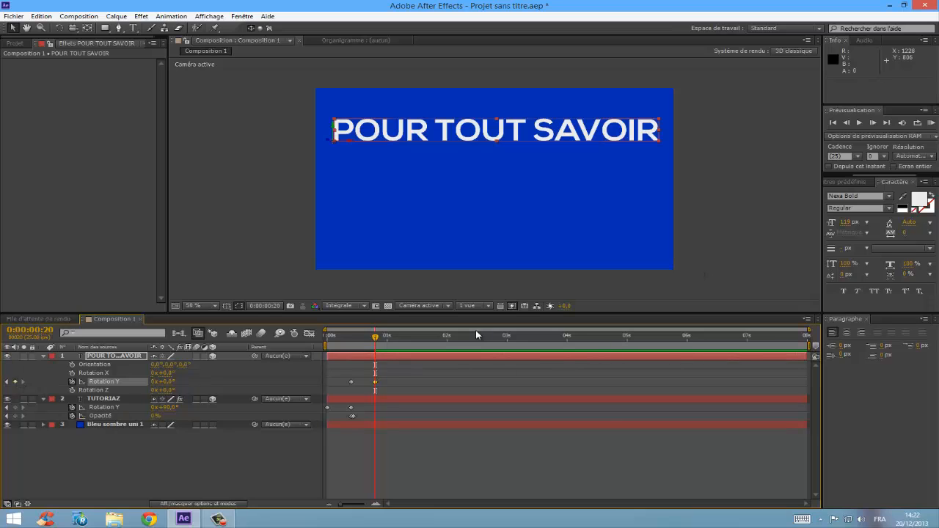
pyautogui.moveTo(375, 338)
pyautogui.mouseDown()
pyautogui.moveTo(345, 352)
pyautogui.moveTo(377, 356)
pyautogui.mouseUp()
# Move the anchor point of the POUR TOUT SAVOIR layer to the centre of its text.
pyautogui.click(104, 356)
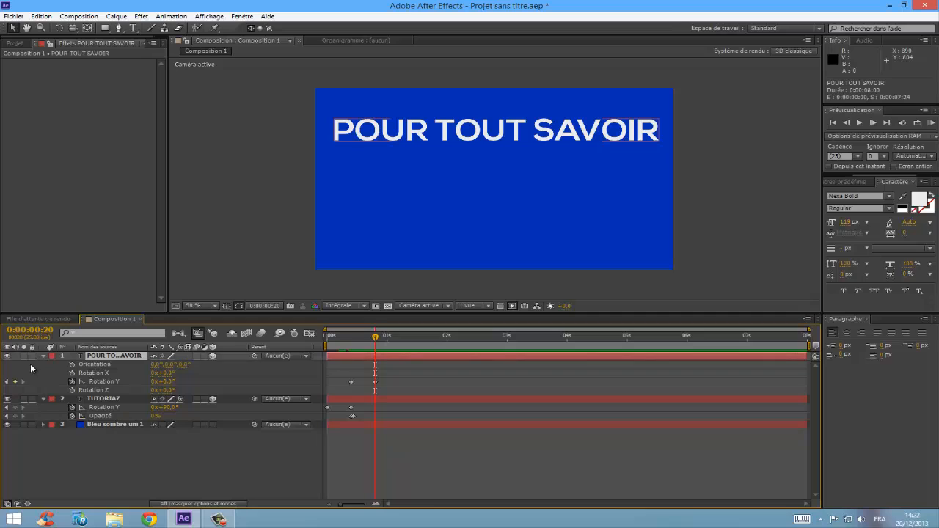
pyautogui.press('a')
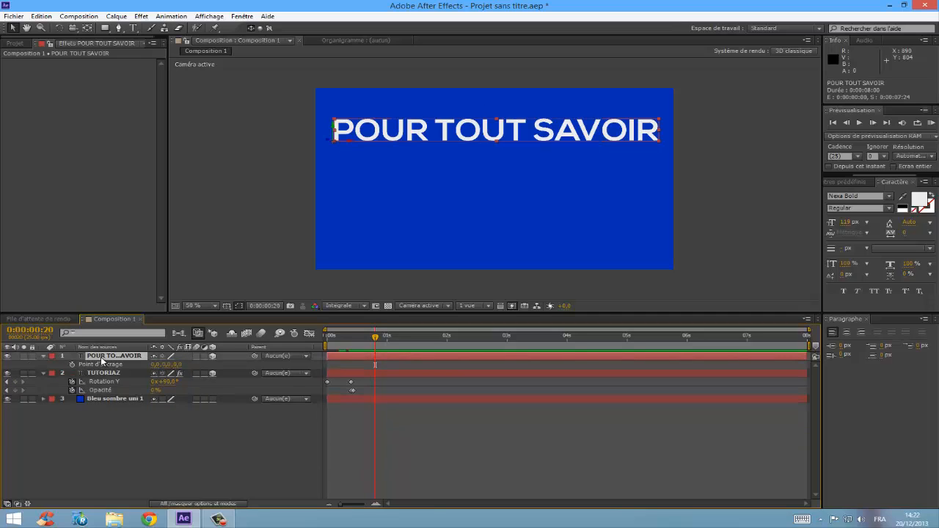
pyautogui.moveTo(152, 364); pyautogui.dragTo(461, 350)
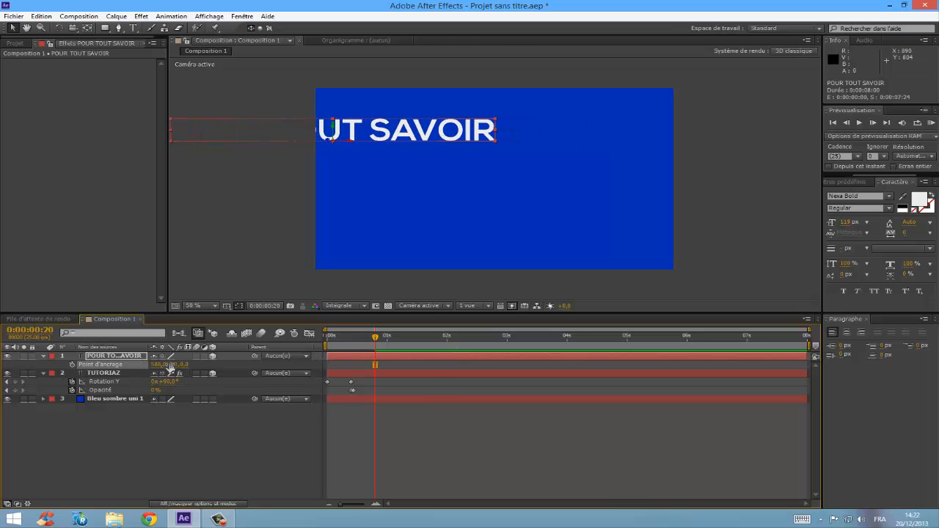
pyautogui.moveTo(170, 364); pyautogui.dragTo(140, 369)
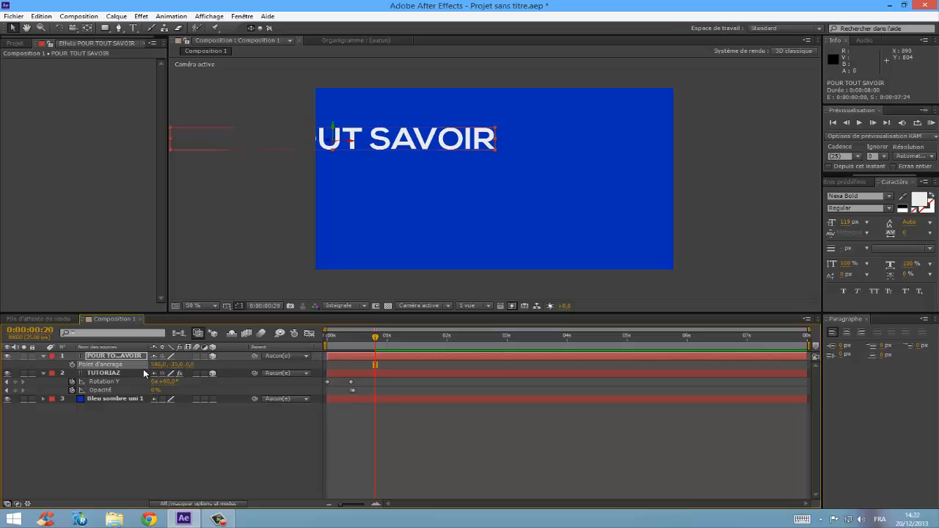
# Move the POUR TOUT SAVOIR layer to the horizontal centre of the frame, at the height of the TUTORIAZ title.
pyautogui.click(115, 359)
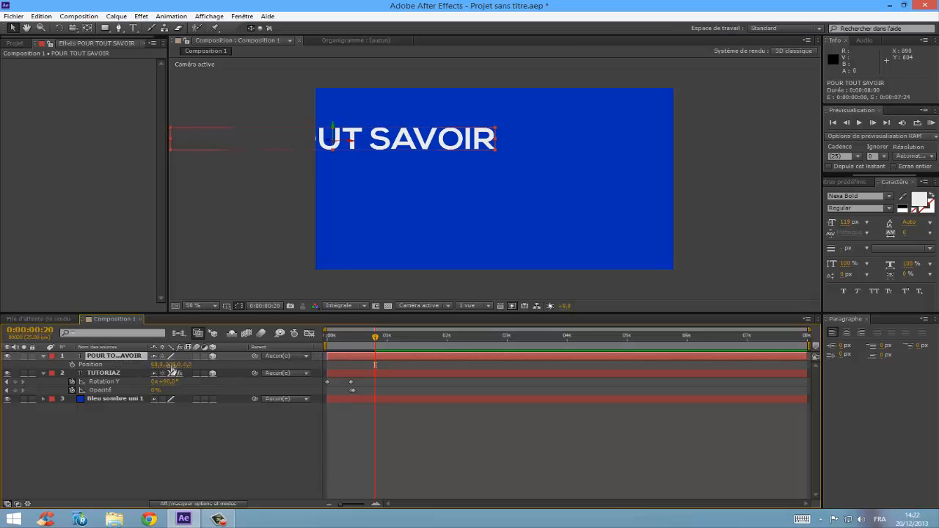
pyautogui.press('p')
pyautogui.moveTo(391, 138); pyautogui.dragTo(528, 147)
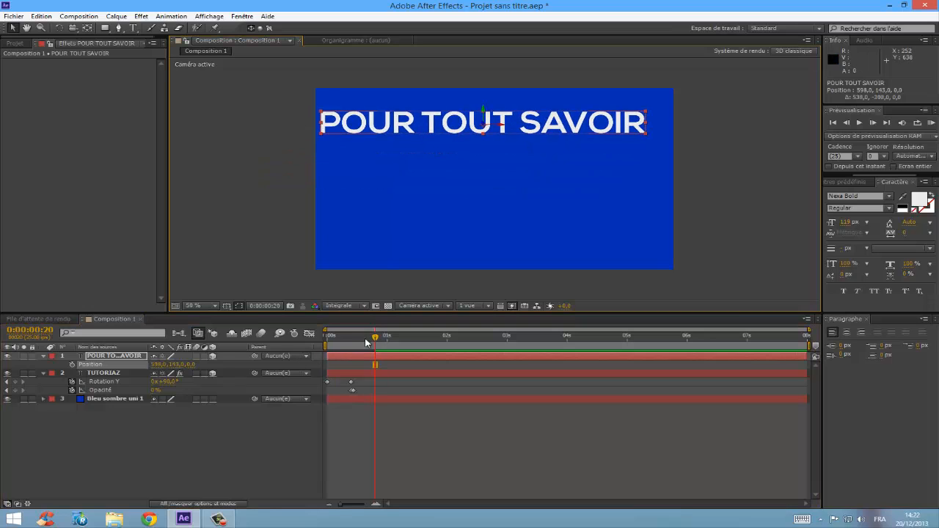
# Play the title transition from frame 0 and scrub back to frame 7 to inspect how the two texts overlap.
pyautogui.moveTo(373, 339); pyautogui.dragTo(331, 339)
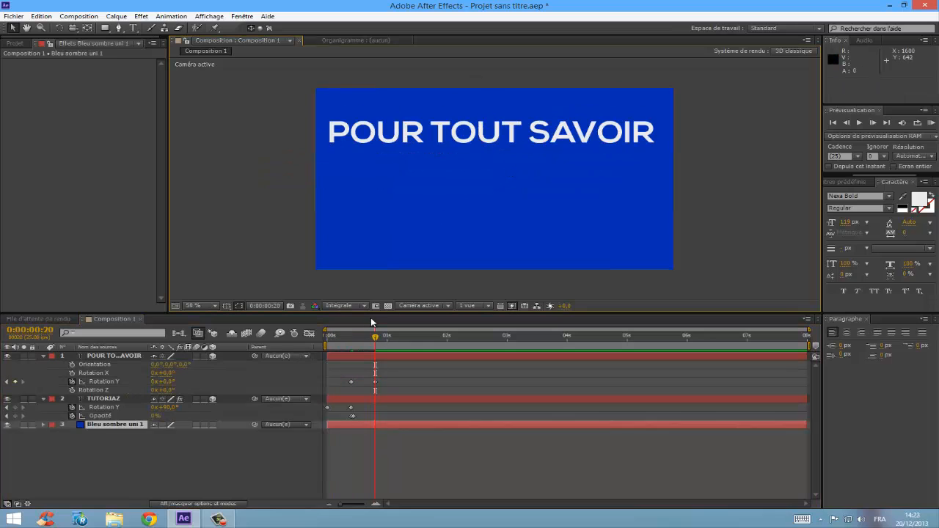
pyautogui.moveTo(374, 339); pyautogui.dragTo(325, 347)
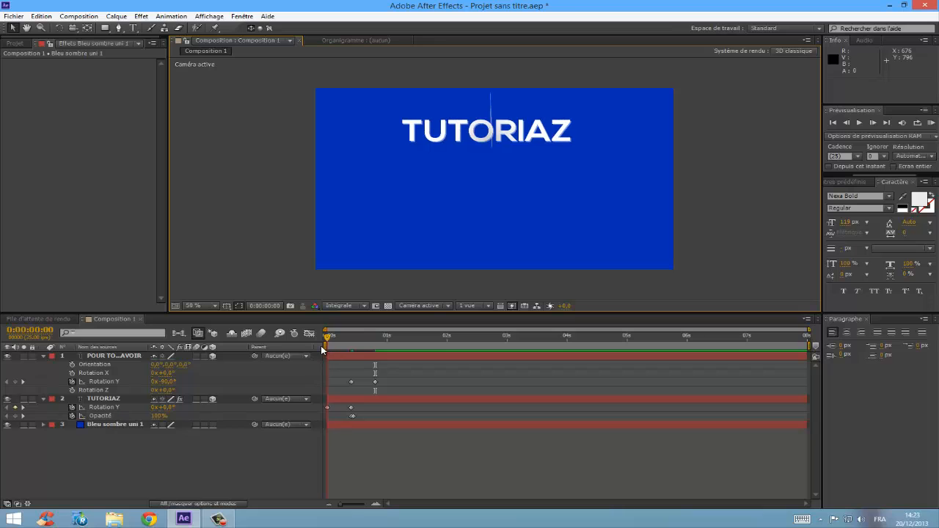
pyautogui.press('space')
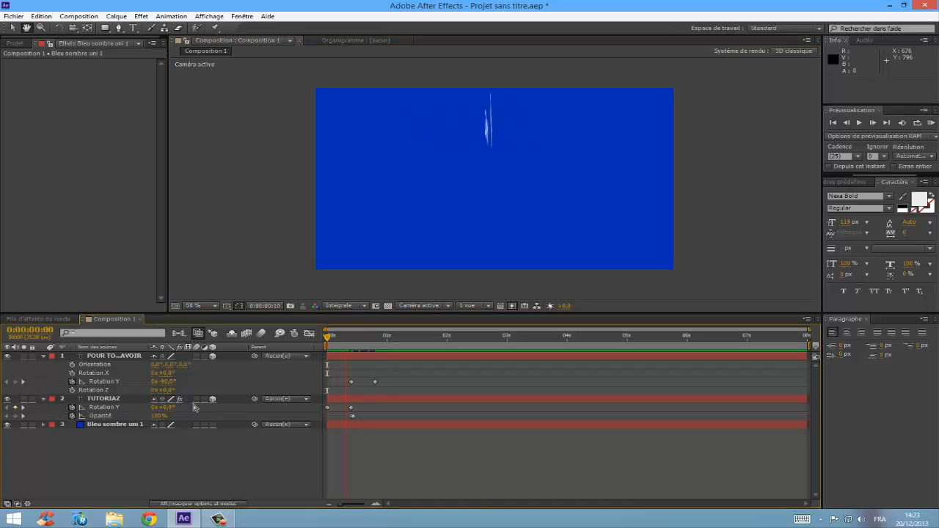
pyautogui.press('space')
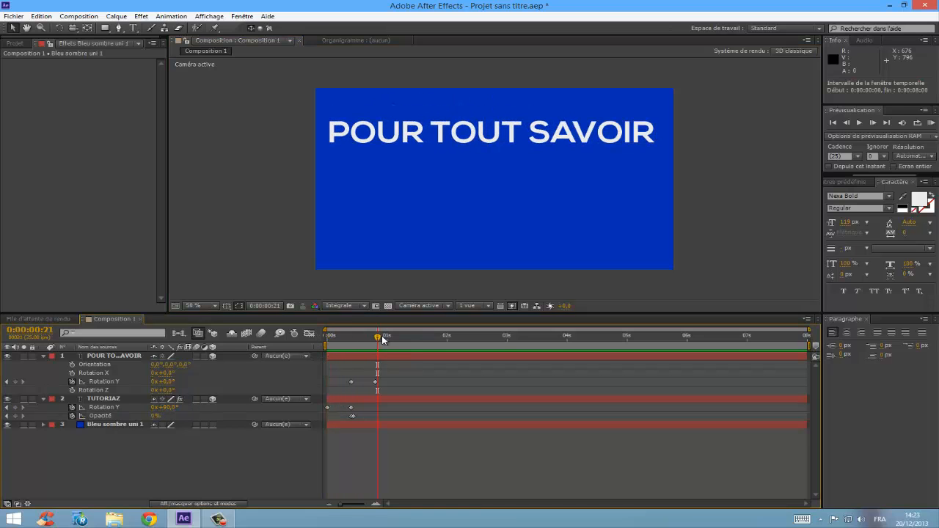
pyautogui.moveTo(382, 335); pyautogui.dragTo(343, 338)
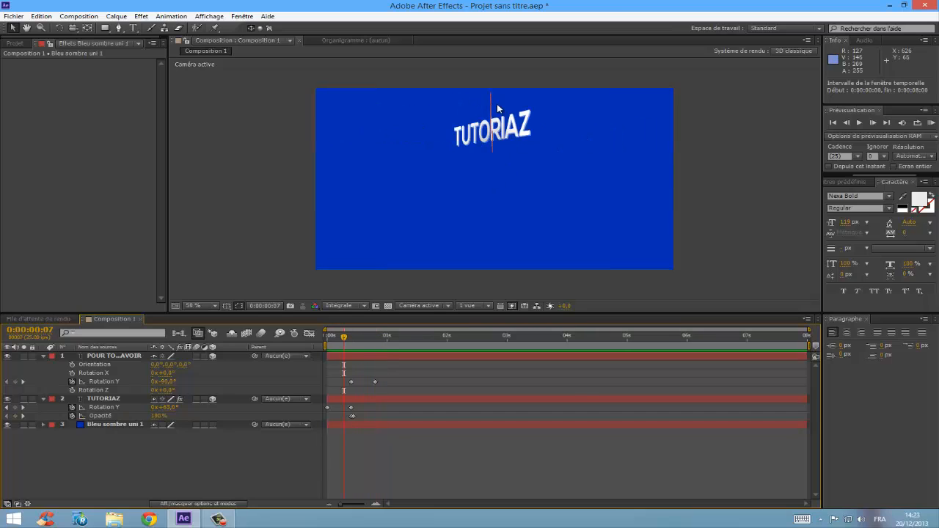
# Add an opacity keyframe of 100% to the POUR TOUT SAVOIR layer at frame 10.
pyautogui.click(110, 356)
pyautogui.press('t')
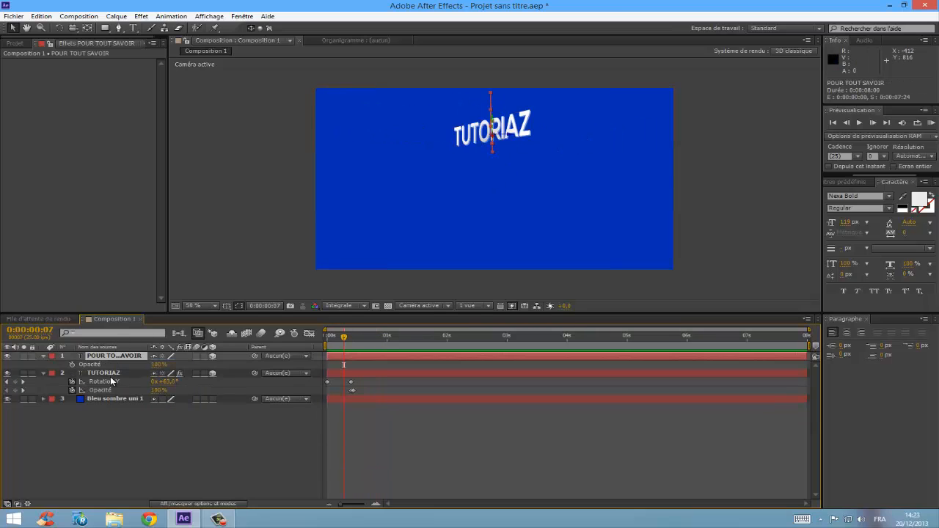
pyautogui.moveTo(344, 339)
pyautogui.mouseDown()
pyautogui.moveTo(358, 339)
pyautogui.moveTo(351, 341)
pyautogui.mouseUp()
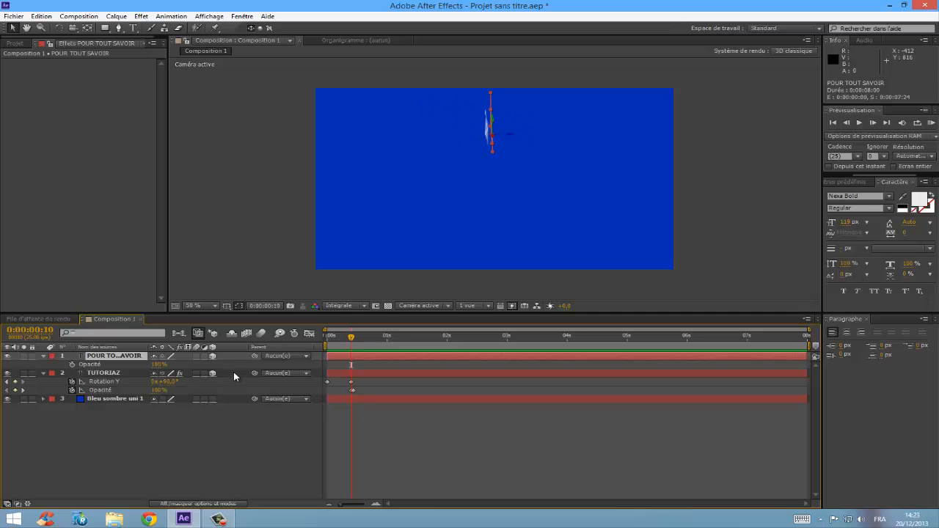
pyautogui.click(72, 364)
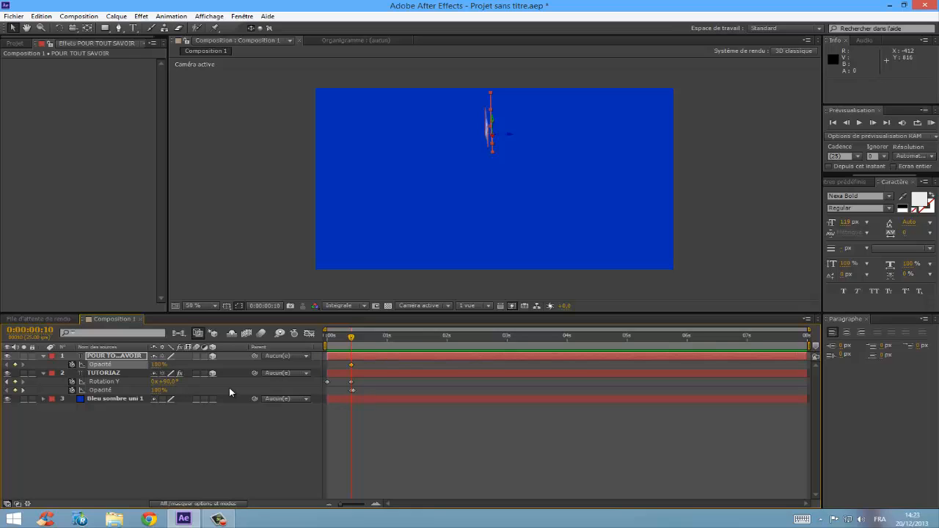
# Set the opacity of POUR TOUT SAVOIR to 0% at frame 9.
pyautogui.press('pageup')
pyautogui.click(158, 364)
pyautogui.write('0')
pyautogui.press('Return')
pyautogui.click(297, 251)
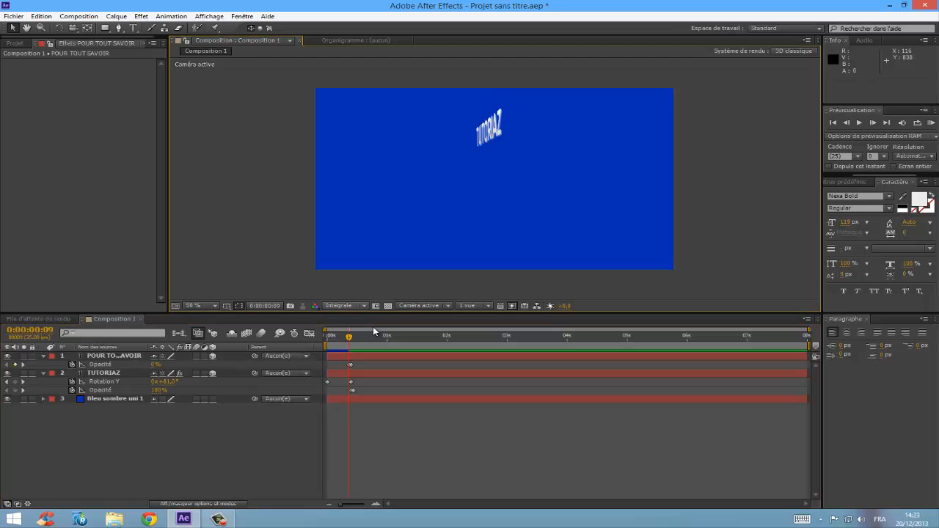
# Scrub through the opacity change of POUR TOUT SAVOIR and play the transition from frame 0 to check it.
pyautogui.moveTo(350, 342); pyautogui.dragTo(359, 342)
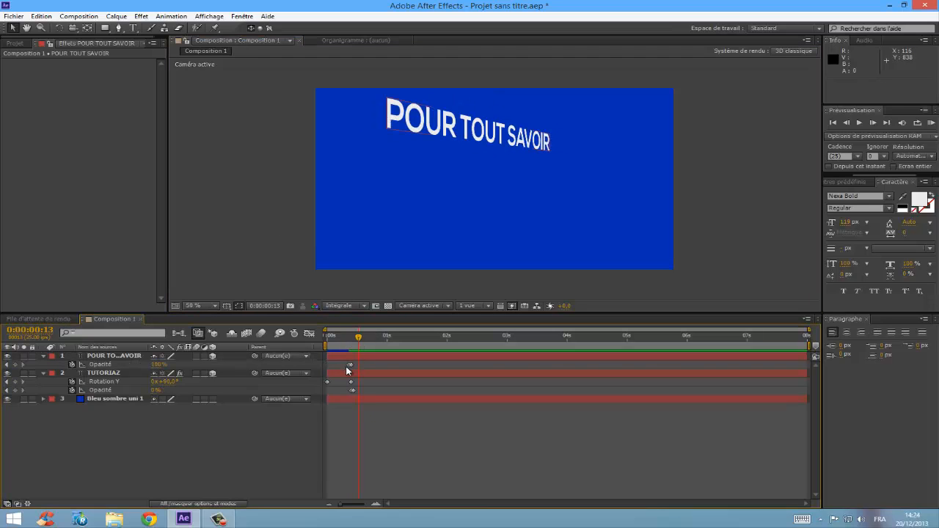
pyautogui.click(350, 365)
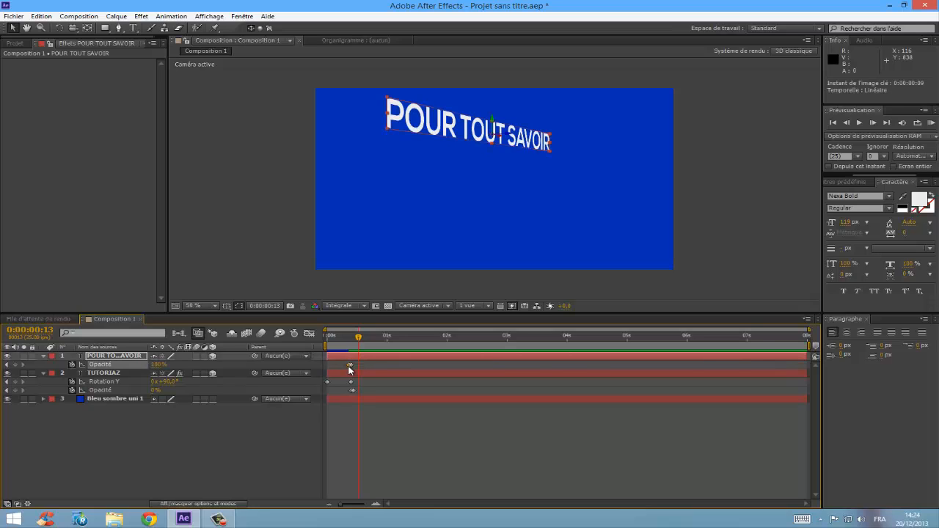
pyautogui.moveTo(373, 345); pyautogui.dragTo(245, 224)
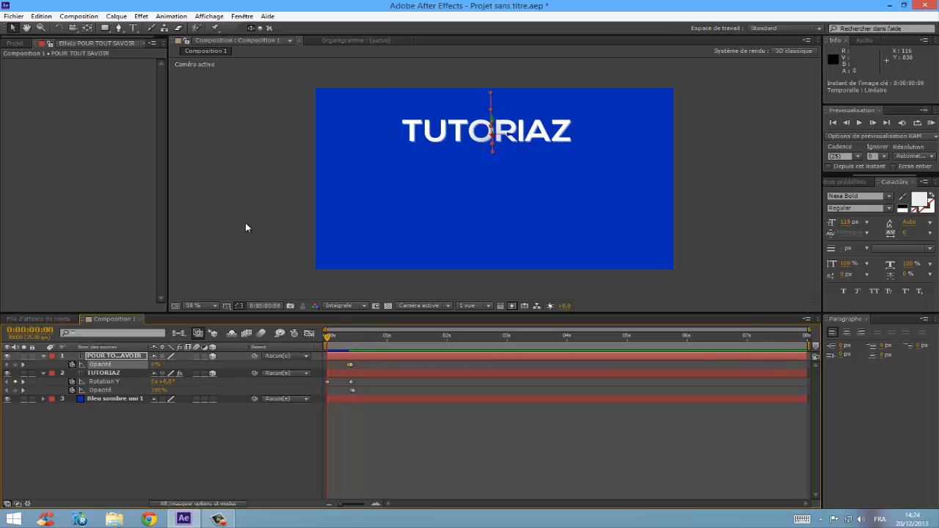
pyautogui.click(245, 224)
pyautogui.press('space')
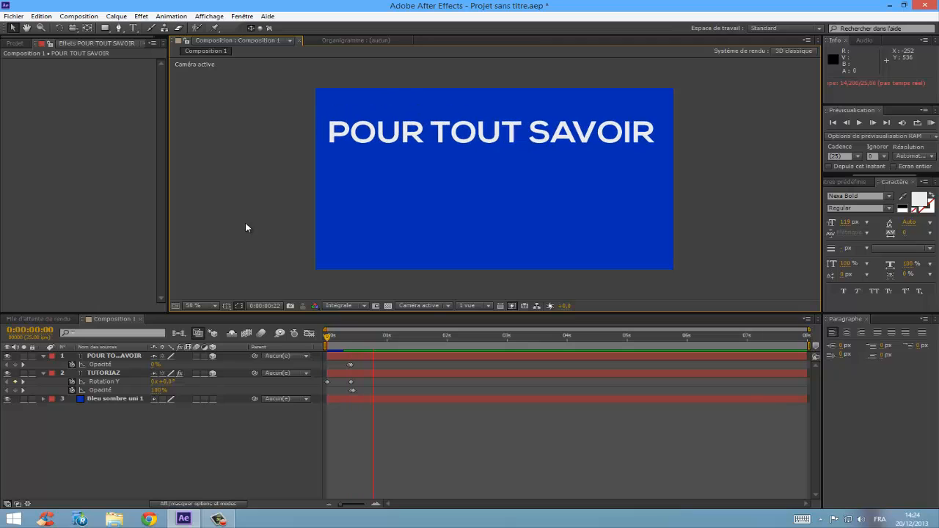
pyautogui.moveTo(375, 336); pyautogui.dragTo(355, 336)
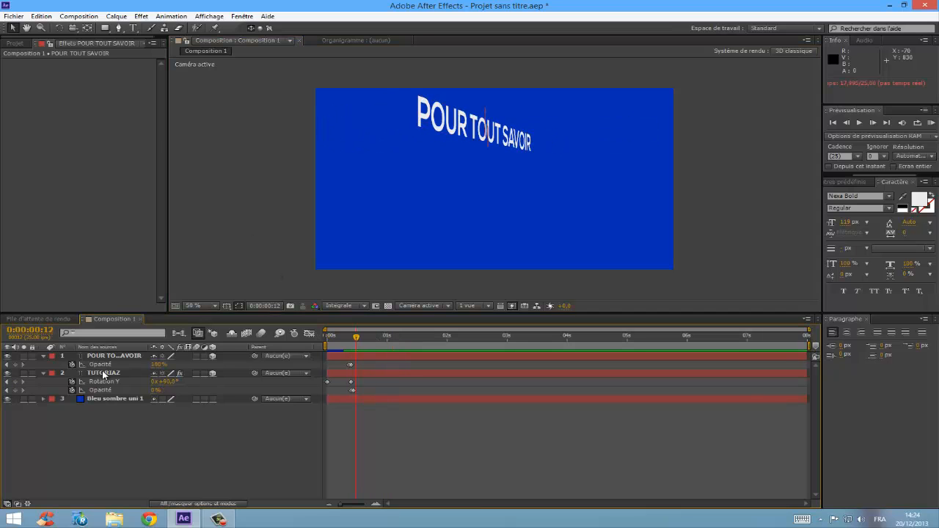
# Copy the Ombre portée and Dégradé effects from the TUTORIAZ layer to the POUR TOUT SAVOIR layer.
pyautogui.click(103, 373)
pyautogui.click(50, 139)
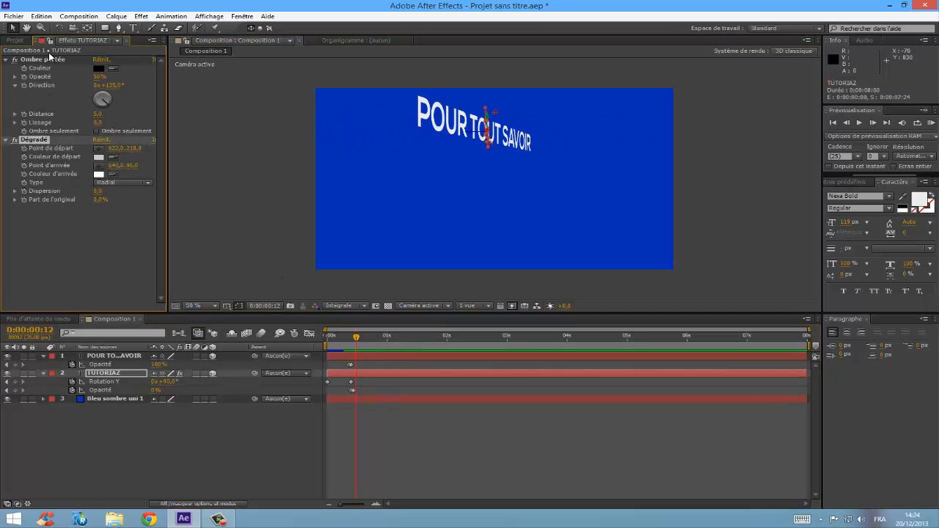
pyautogui.keyDown('ctrl'); pyautogui.click(55, 61); pyautogui.keyUp('ctrl')
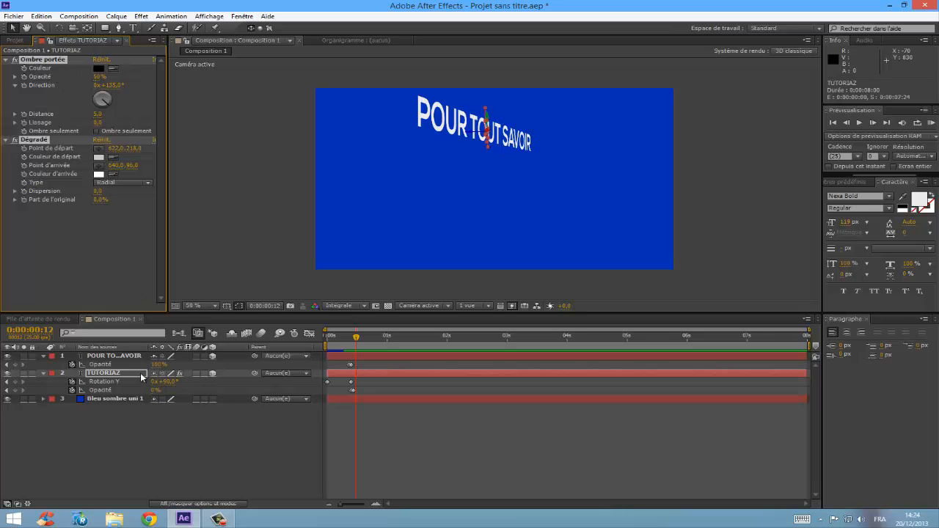
pyautogui.click(121, 356)
pyautogui.hotkey('ctrl', 'v')
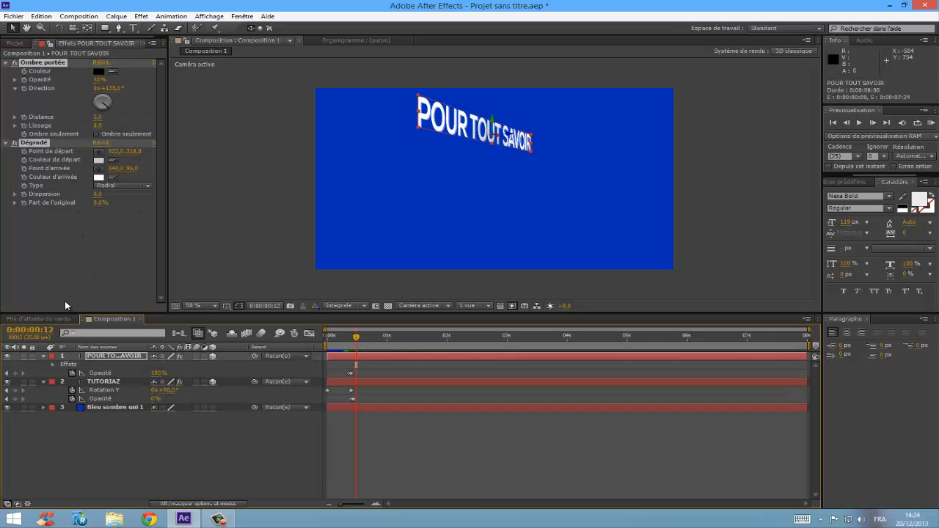
# Play and scrub the whole transition to check both titles with their effects, then return to frame 0.
pyautogui.moveTo(347, 340); pyautogui.dragTo(331, 340)
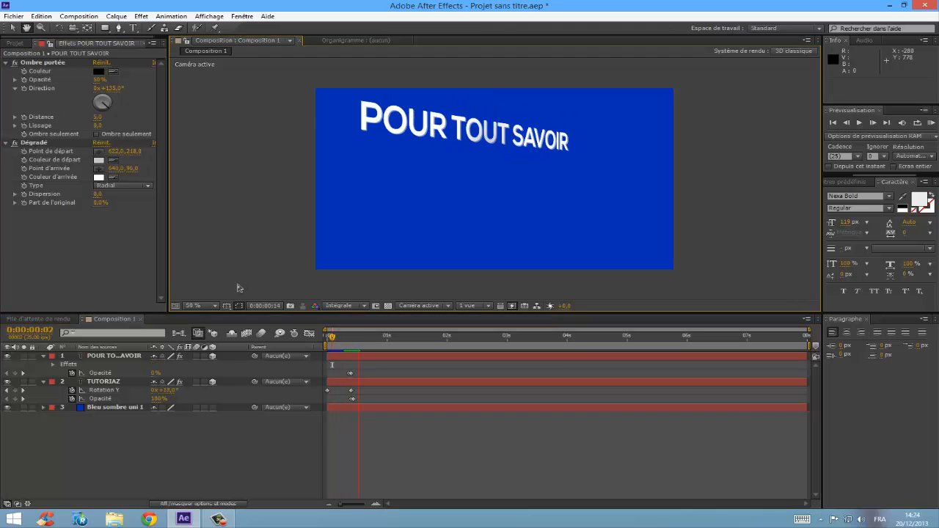
pyautogui.press('space')
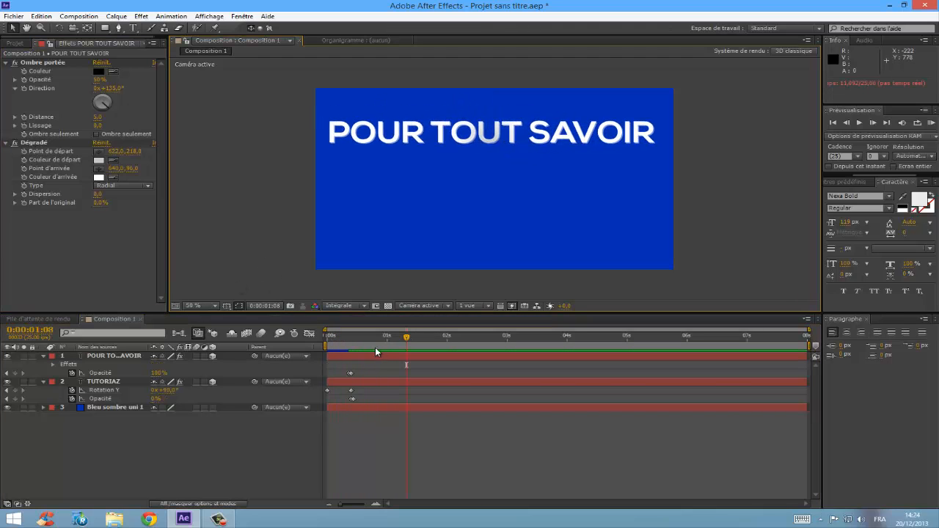
pyautogui.moveTo(407, 342); pyautogui.dragTo(358, 352)
pyautogui.press('space')
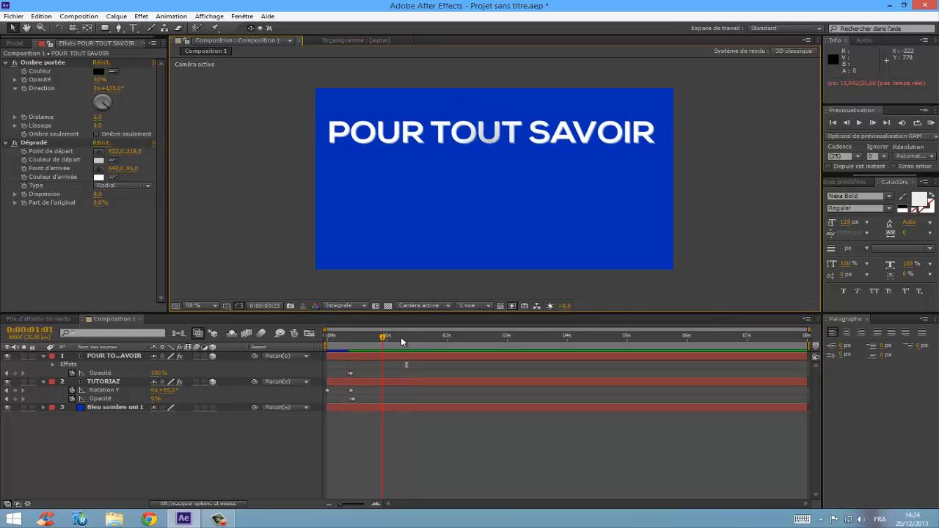
pyautogui.moveTo(375, 346); pyautogui.dragTo(327, 352)
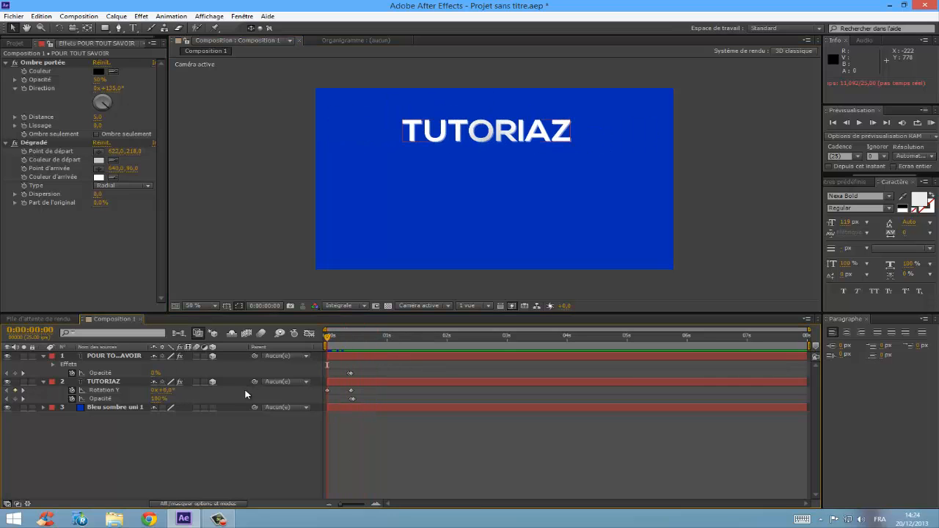
pyautogui.click(218, 519)
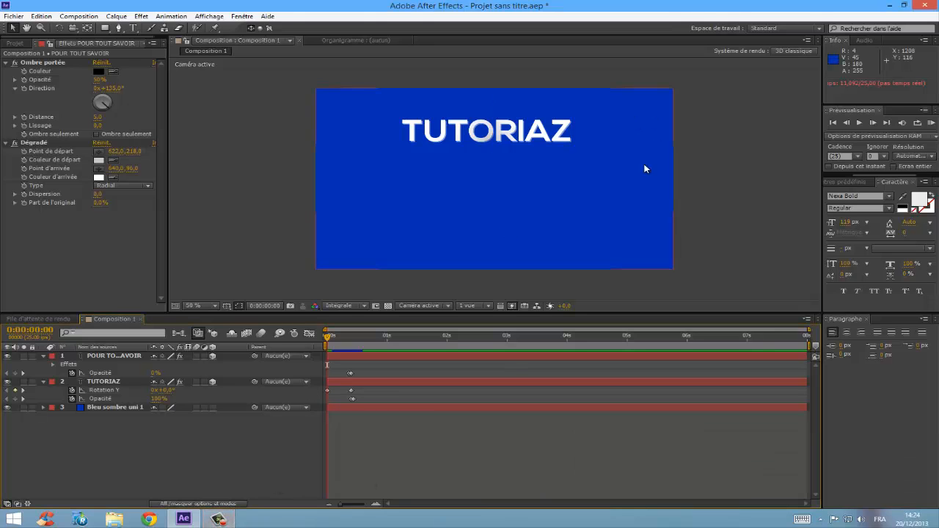
pyautogui.click(219, 520)
pyautogui.click(774, 170)
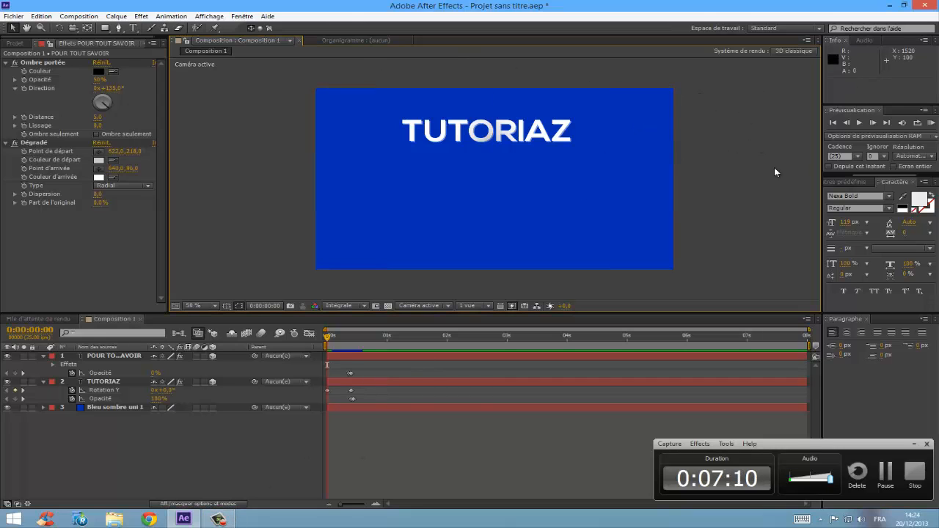